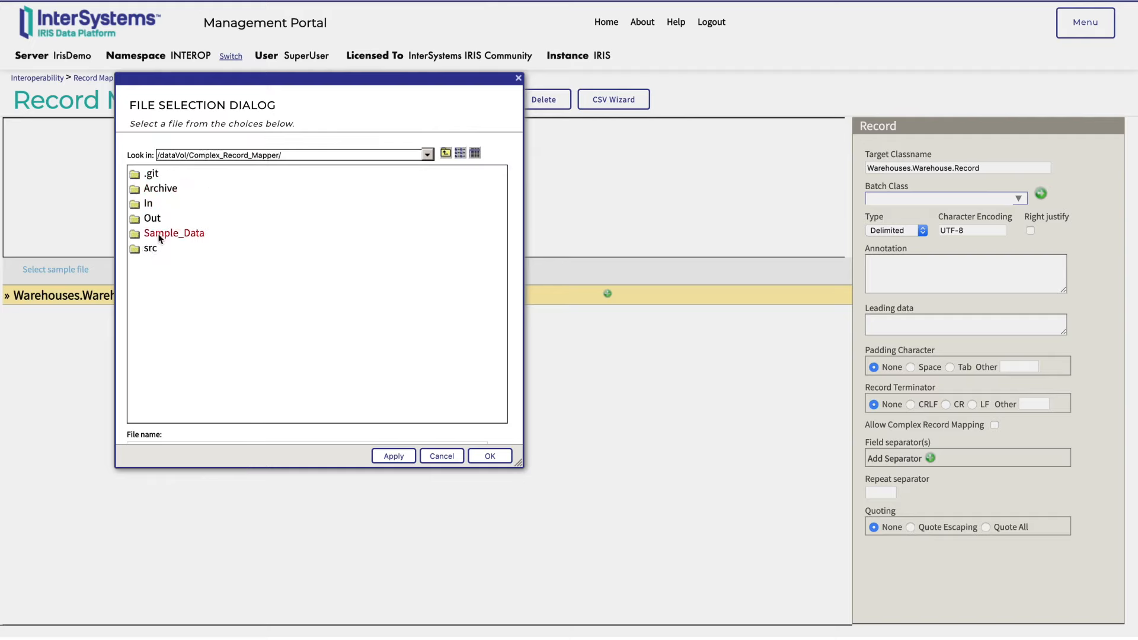
Load wrh.txt from the Sample_Data folder as the sample file for the Warehouses.Warehouse record map
left_click(160, 235)
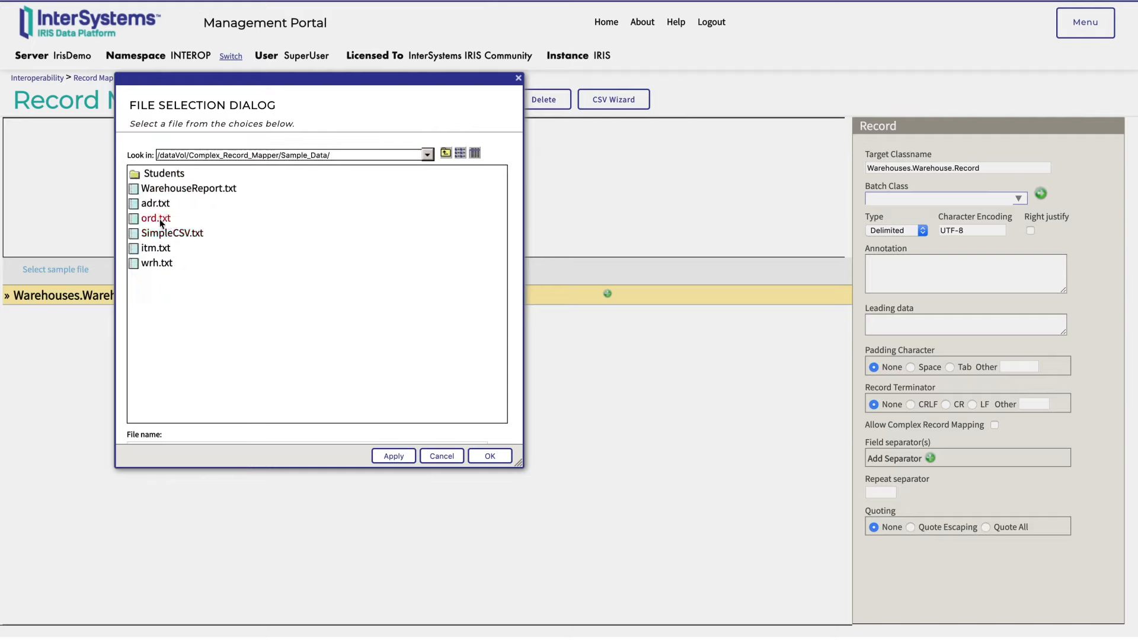
left_click(152, 263)
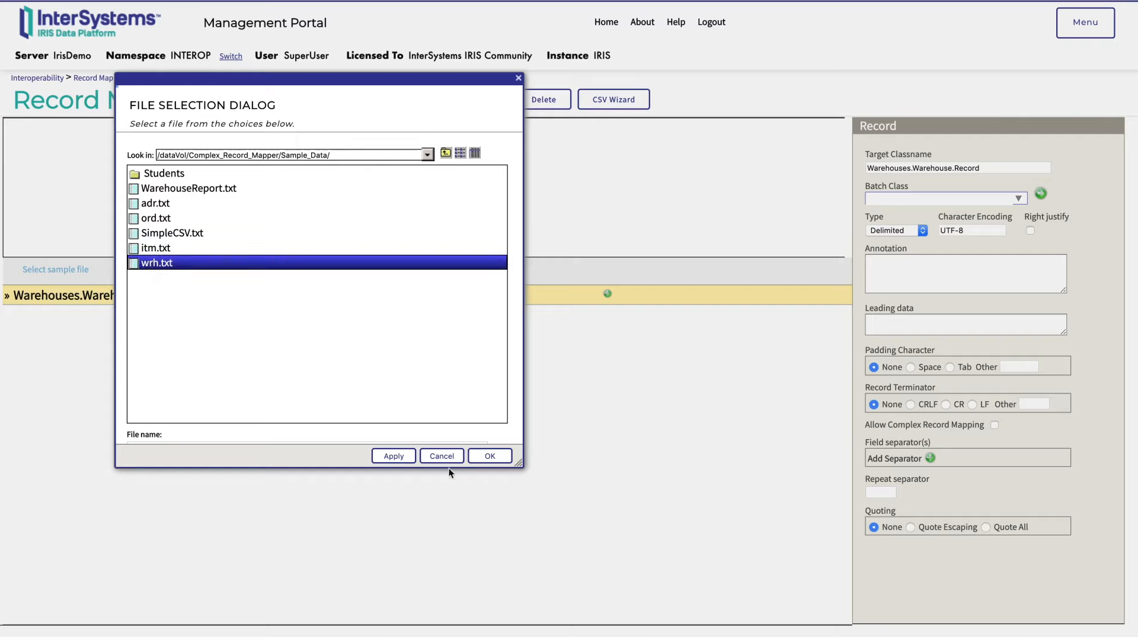
left_click(489, 456)
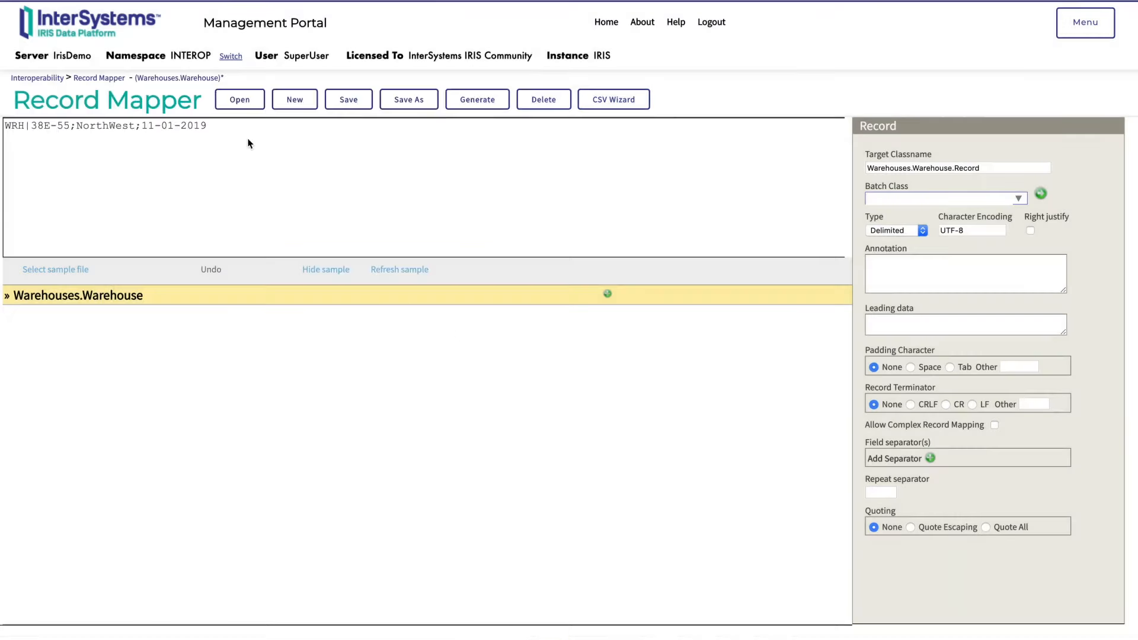
Configure the warehouse record with leading data WRH|, LF record terminator, complex record mapping allowed and ; as field separator
left_click(885, 317)
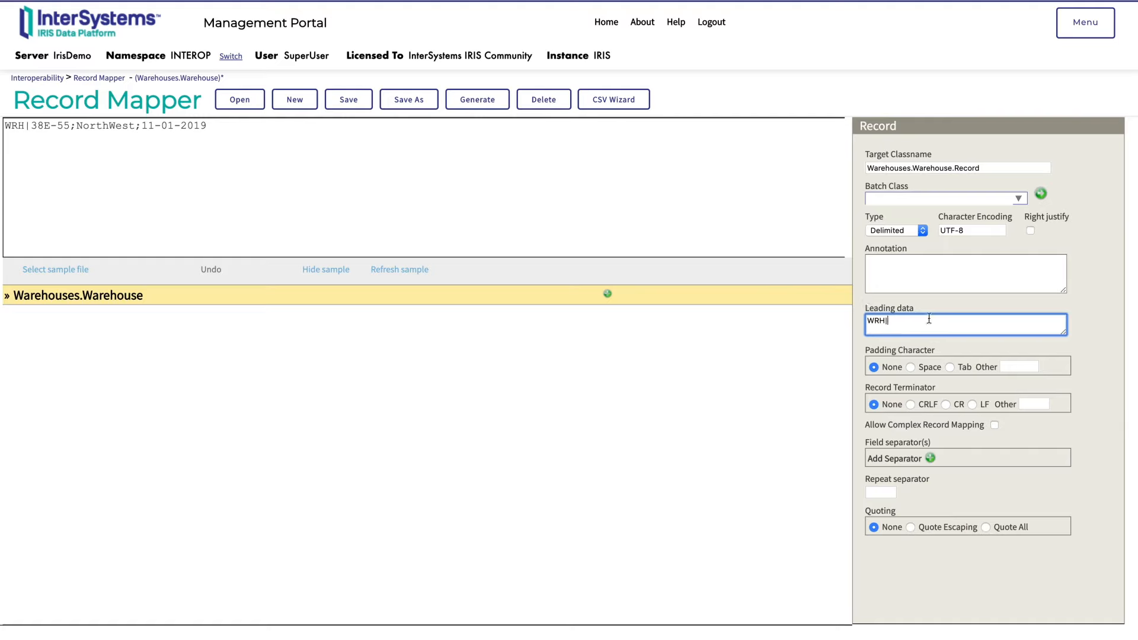
left_click(972, 404)
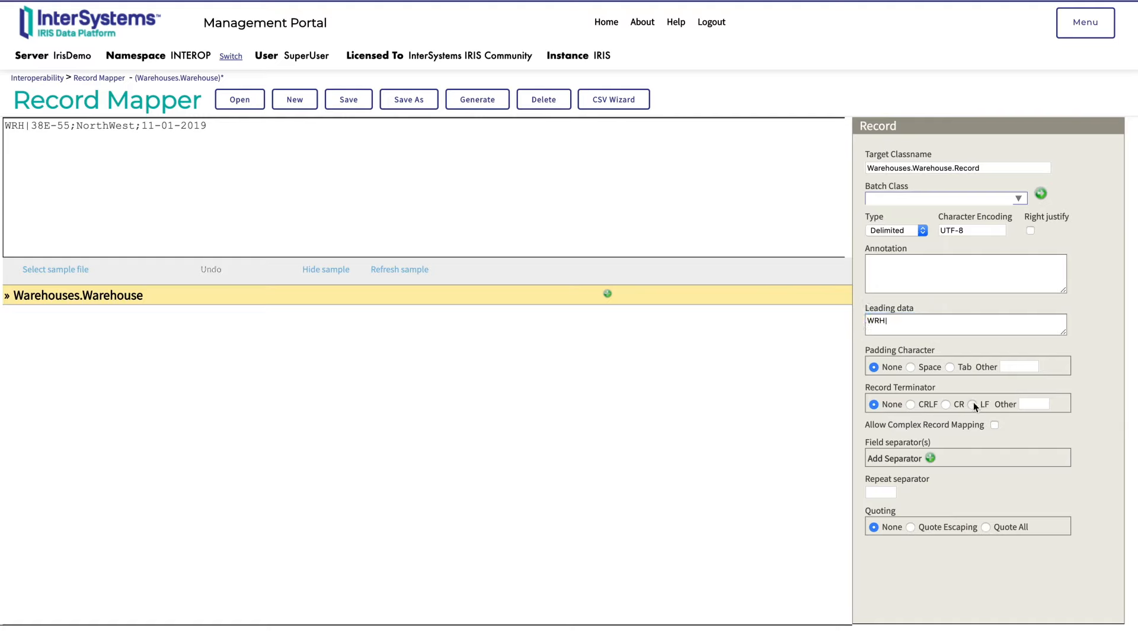
left_click(993, 426)
left_click(929, 459)
left_click(892, 471)
type(";")
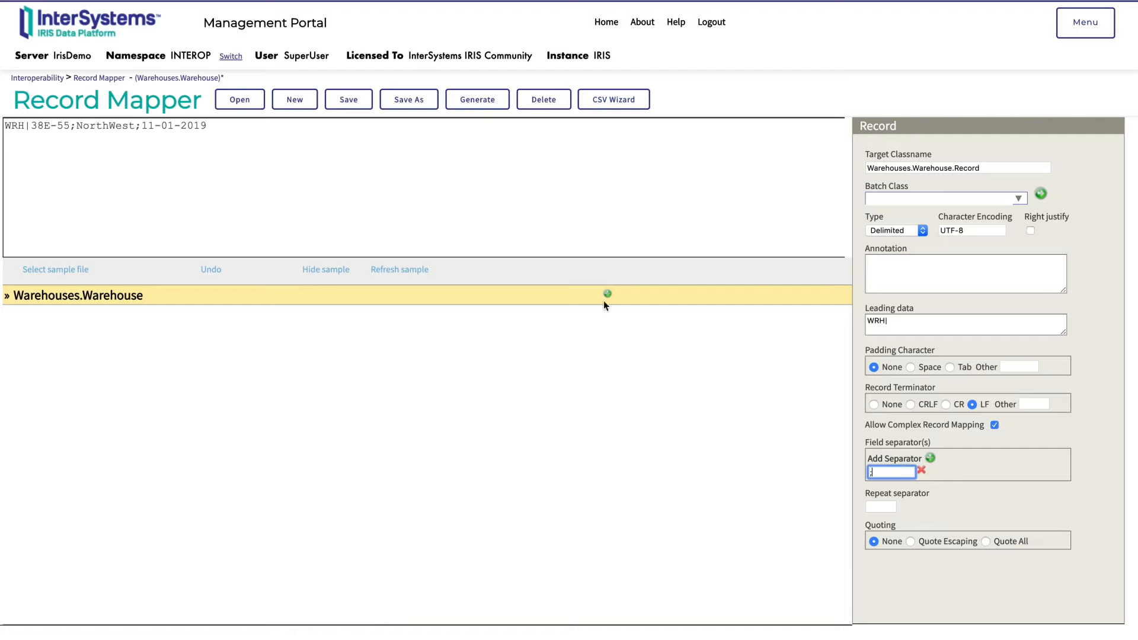
Add the fields ID, Region and Date to Warehouses.Warehouse and generate the record map
left_click(607, 294)
type("ID")
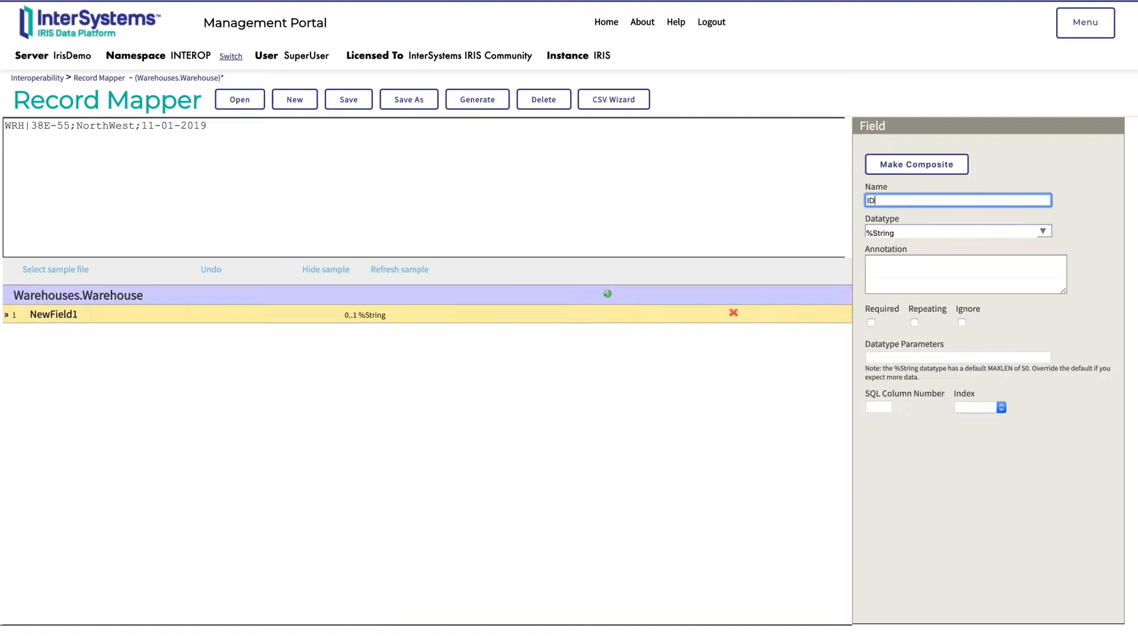
key("Return")
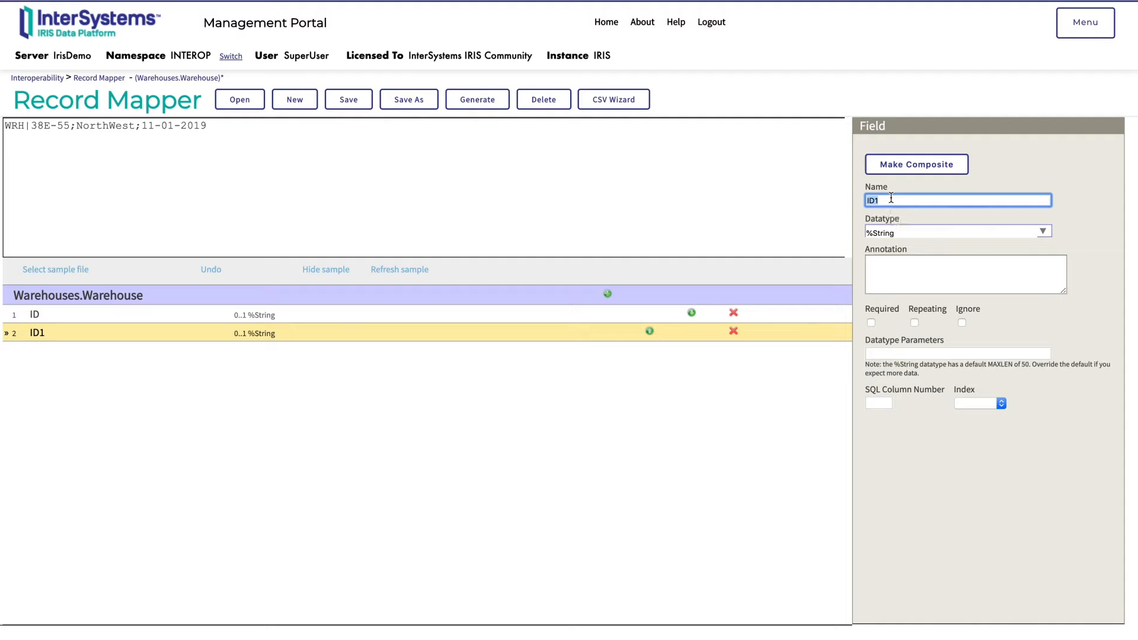
type("Region")
key("Return")
type("Date")
key("Return")
left_click(505, 101)
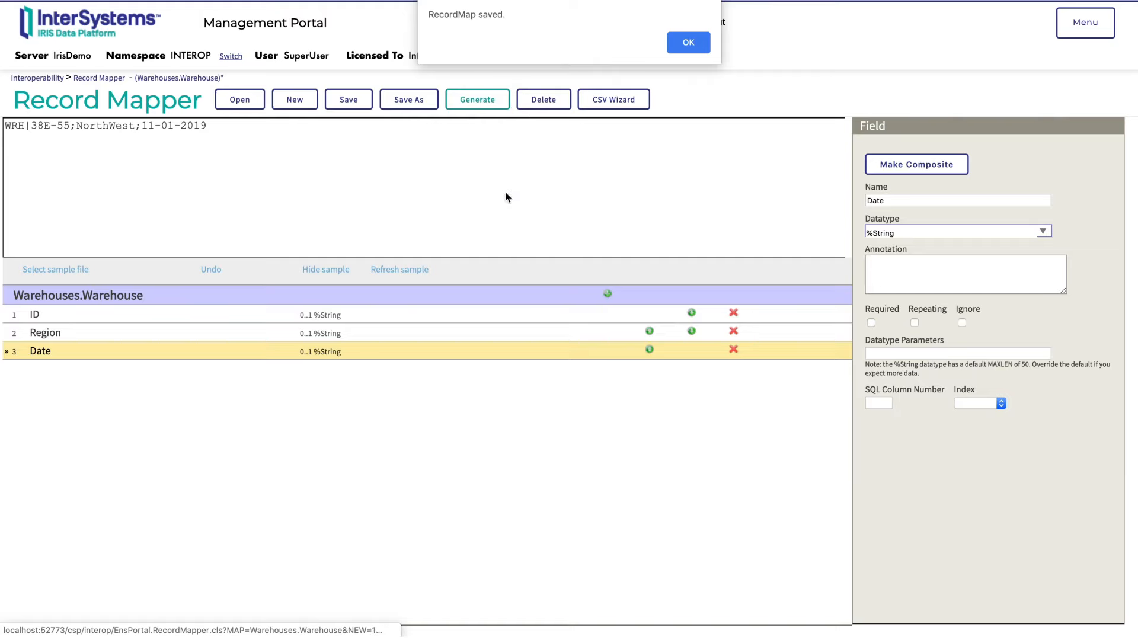
left_click(688, 42)
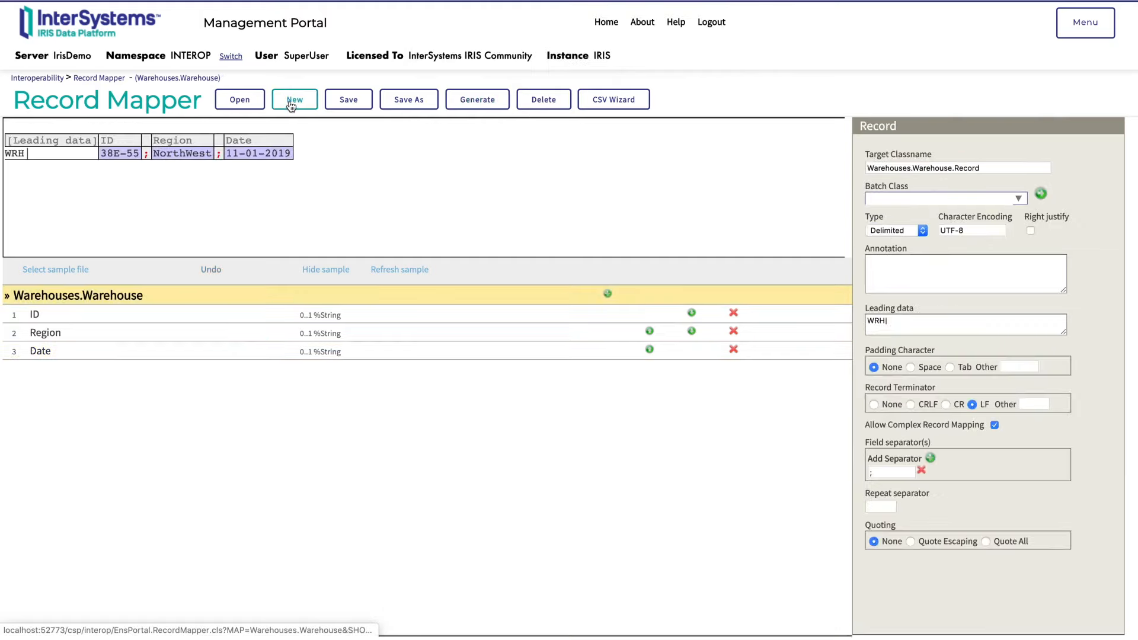
Create the Order record map in the Warehouses package with leading data ORD|, LF terminator, complex record mapping allowed and ; as field separator
left_click(294, 99)
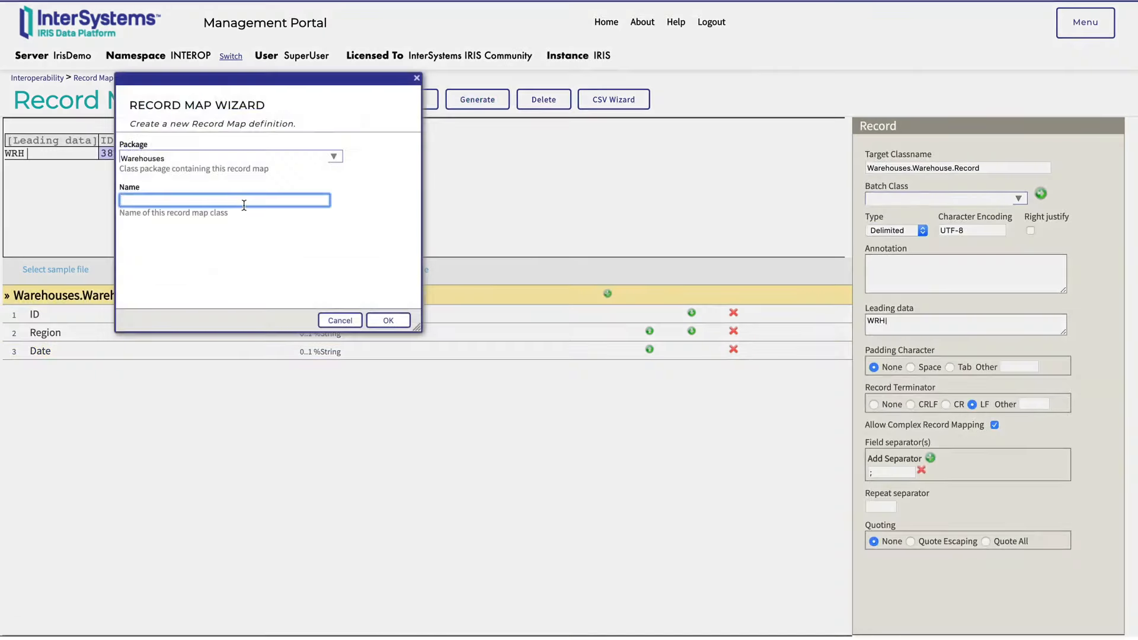
type("O")
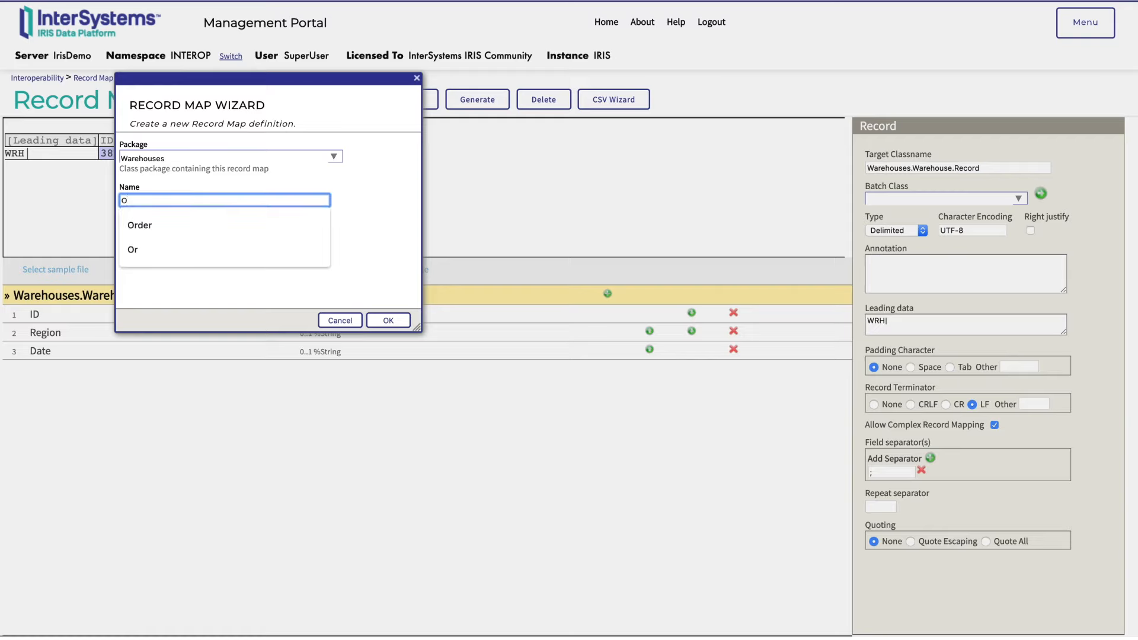
left_click(204, 229)
left_click(388, 320)
left_click(994, 425)
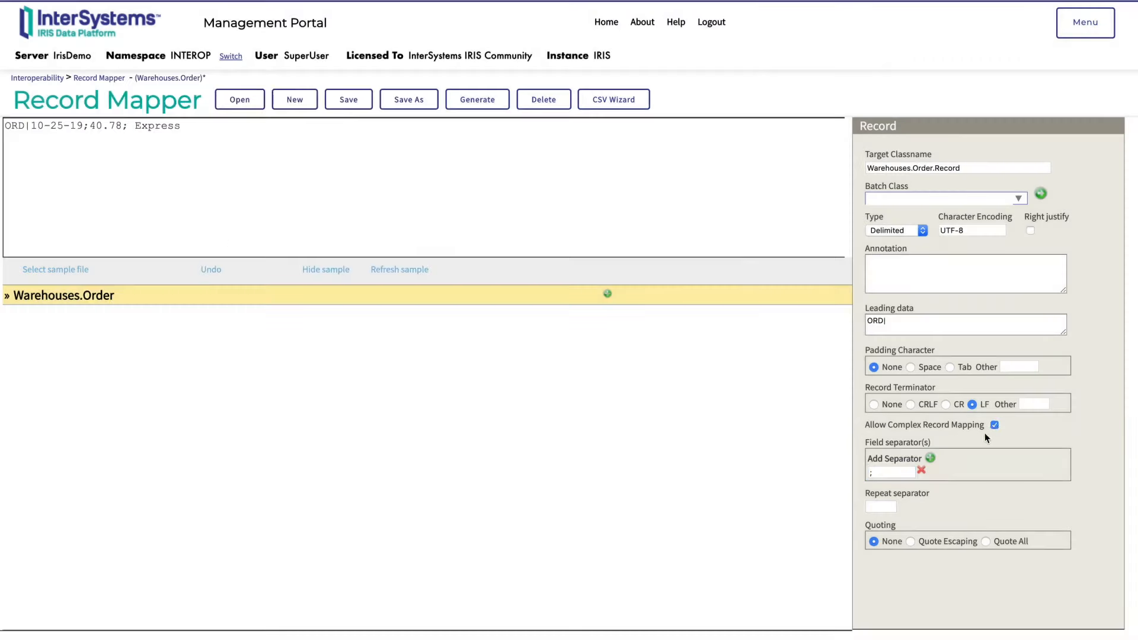
Add the fields Date, TotalPrice and ShippingType to Warehouses.Order and generate the record map
left_click(607, 296)
type("Date")
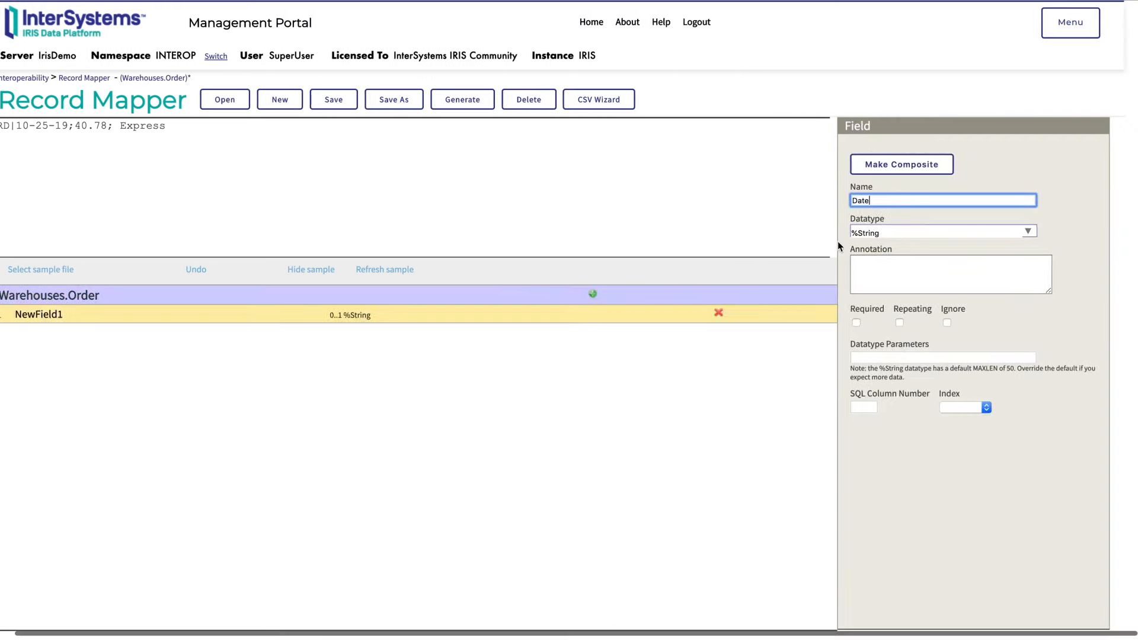
left_click(596, 293)
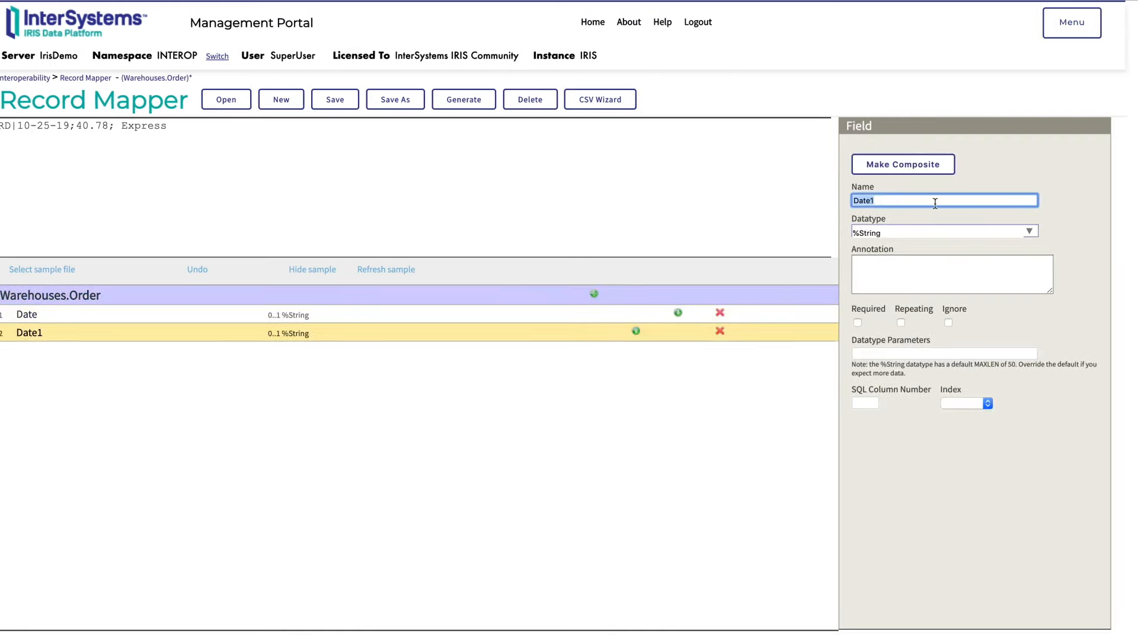
type("TotalPrice")
left_click(594, 294)
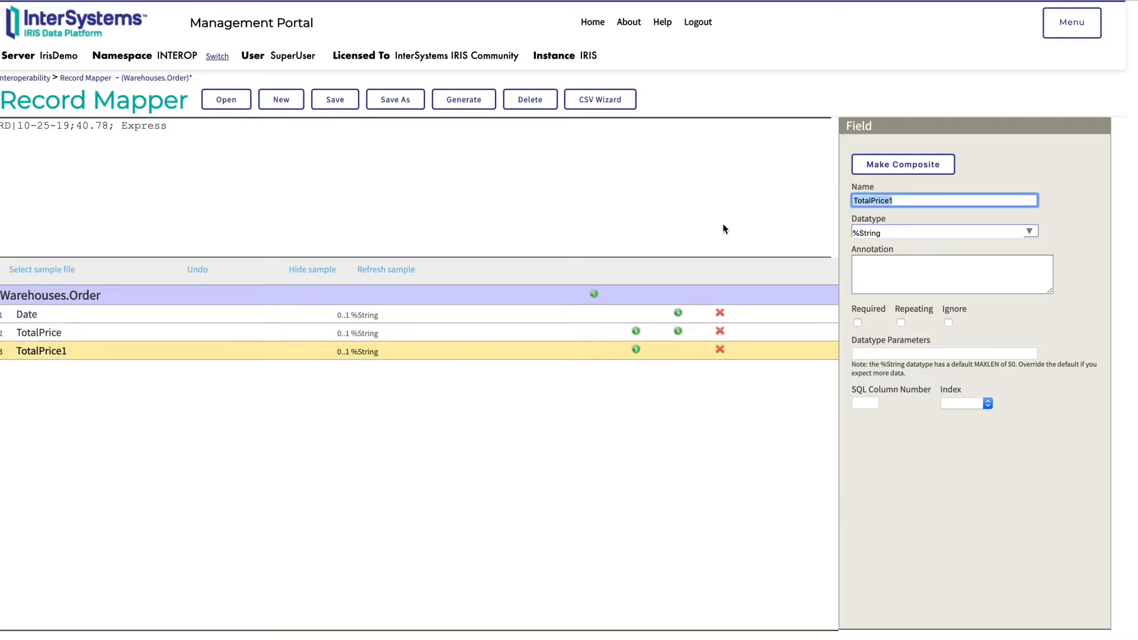
type("ShippingType")
left_click(520, 473)
left_click(464, 101)
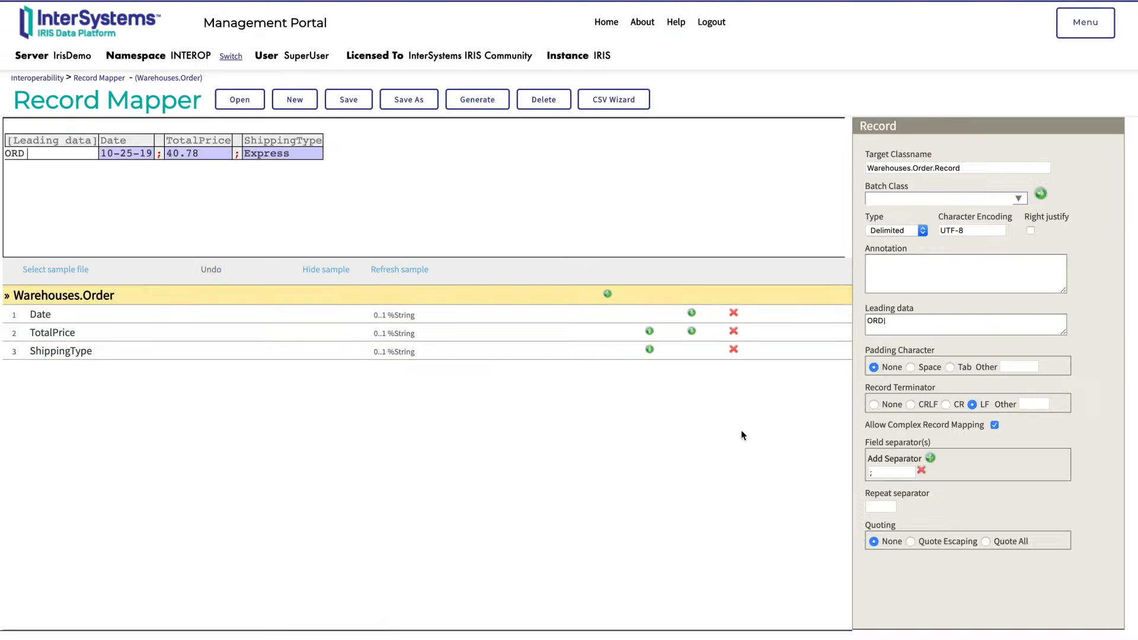
Create the Item record map in the Warehouses package and load itm.txt as its sample file
left_click(298, 102)
left_click(223, 201)
type("Item")
left_click(385, 319)
left_click(372, 140)
left_click(155, 247)
left_click(490, 456)
Configure the item record with leading data ITM|, LF record terminator, complex record mapping allowed and ; as field separator
left_click(876, 320)
left_click(790, 322)
left_click(929, 458)
left_click(891, 473)
type(";")
left_click(759, 518)
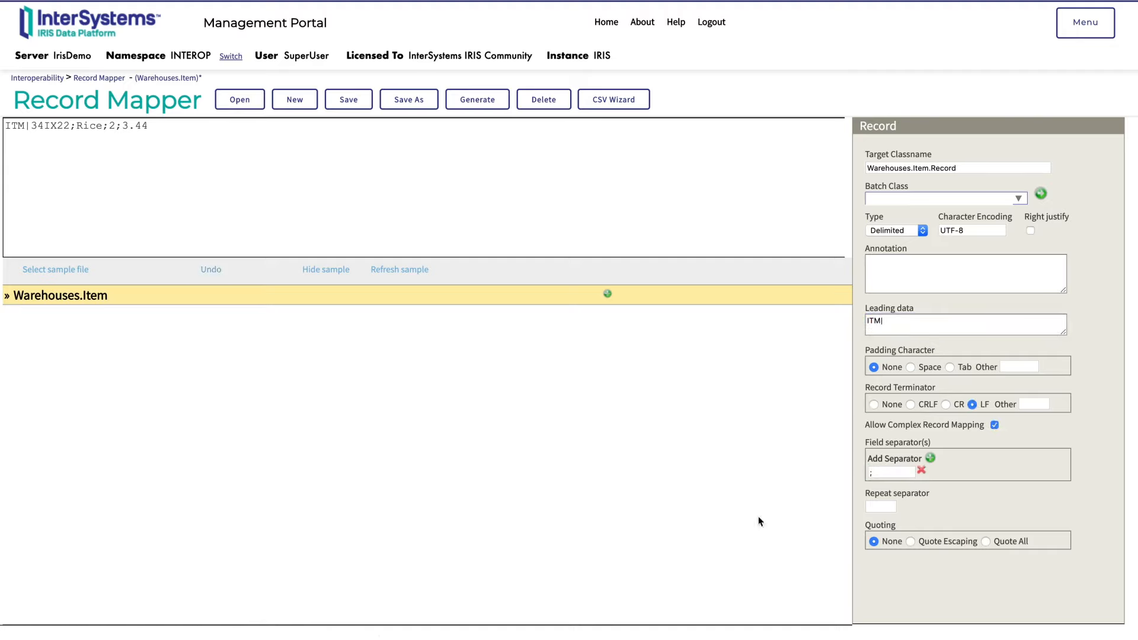
Add the fields ID, Name, Quantity and Price to the Warehouses.Item record map
left_click(608, 294)
type("ID")
key("Return")
type("Name")
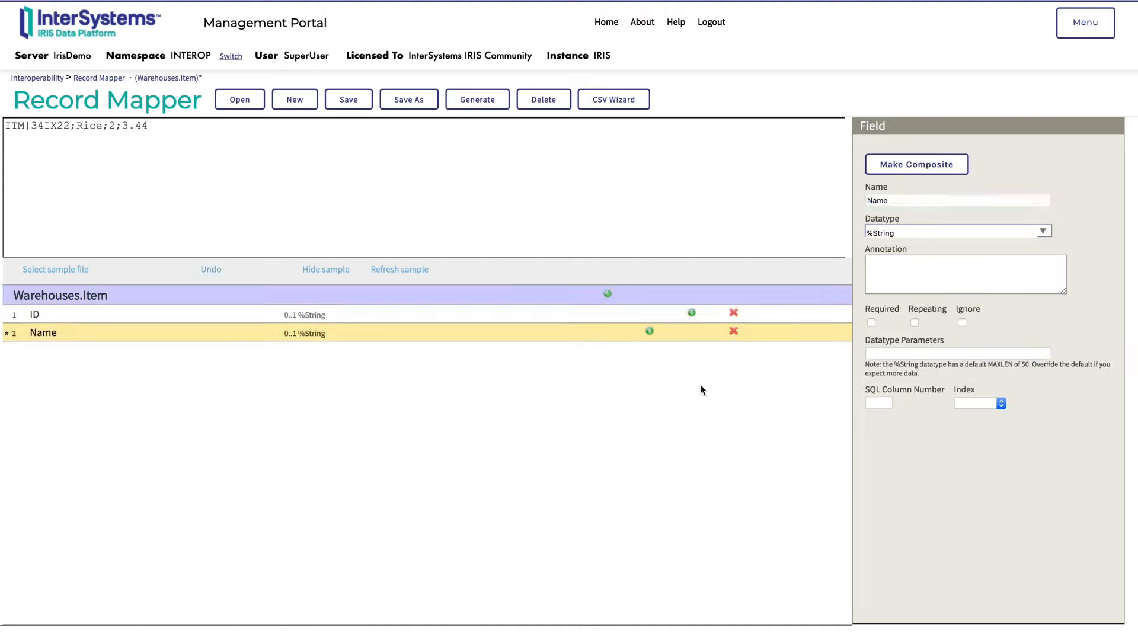
key("Return")
type("Quantity")
key("Return")
type("Price")
Save the Warehouses.Item record map and generate its record class
left_click(477, 100)
left_click(688, 42)
left_click(557, 524)
left_click(687, 84)
Create the Warehouses.Address record map from adr.txt with leading data ADR|, LF terminator, complex record mapping allowed and ; as field separator
left_click(614, 99)
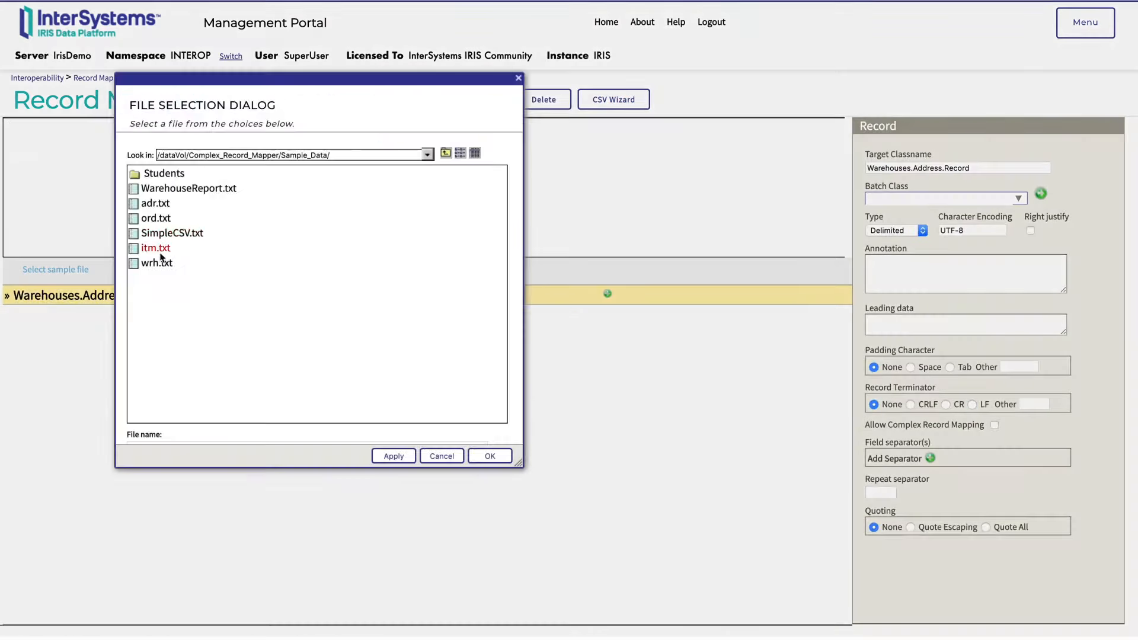
left_click(491, 459)
left_click(899, 325)
type("ADR|")
left_click(930, 458)
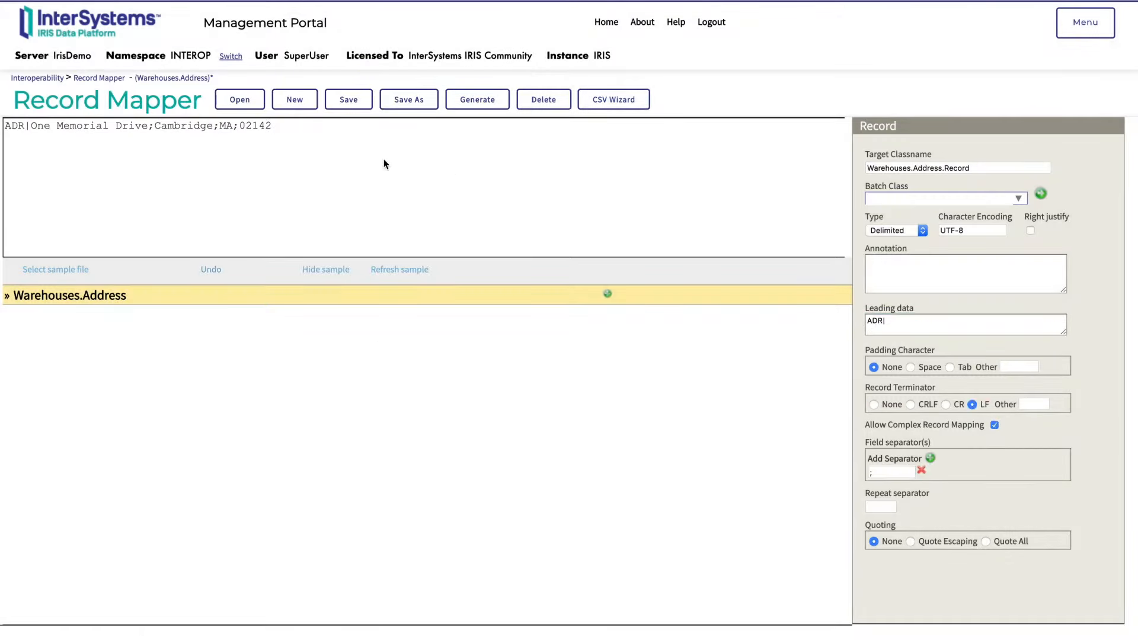
Add the fields Street, City, State and Zip to the Warehouses.Address record map
left_click(607, 294)
type("Street")
left_click(608, 293)
type("City")
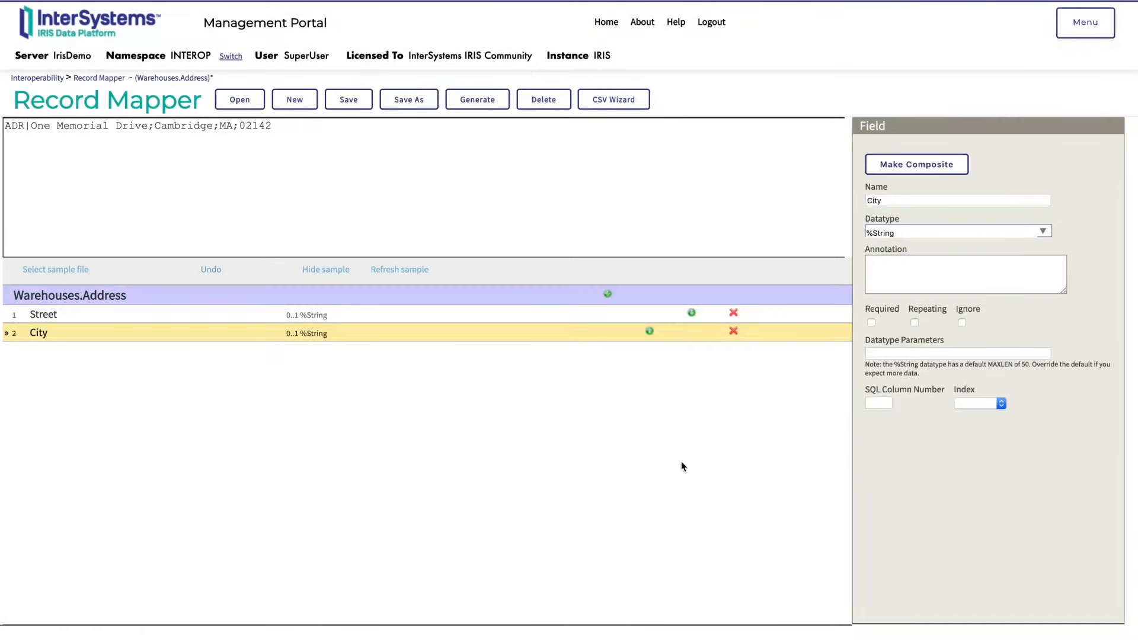
left_click(795, 452)
left_click(608, 293)
type("State")
left_click(673, 455)
left_click(608, 293)
type("Zip")
Save the Warehouses.Address record map and generate its record class
left_click(534, 294)
left_click(477, 99)
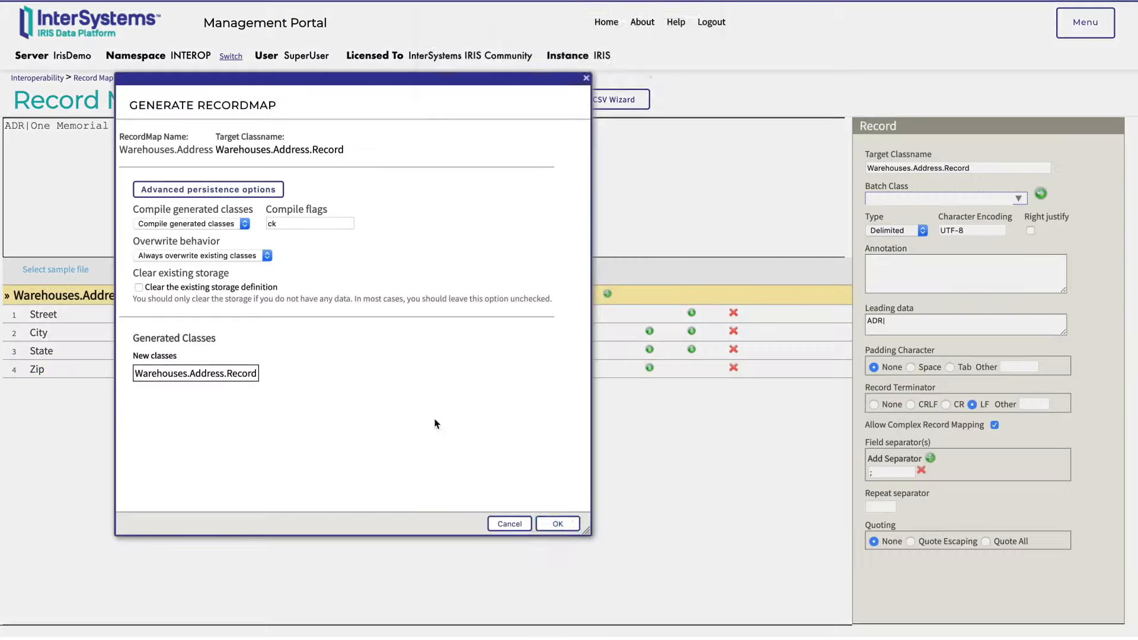
left_click(558, 523)
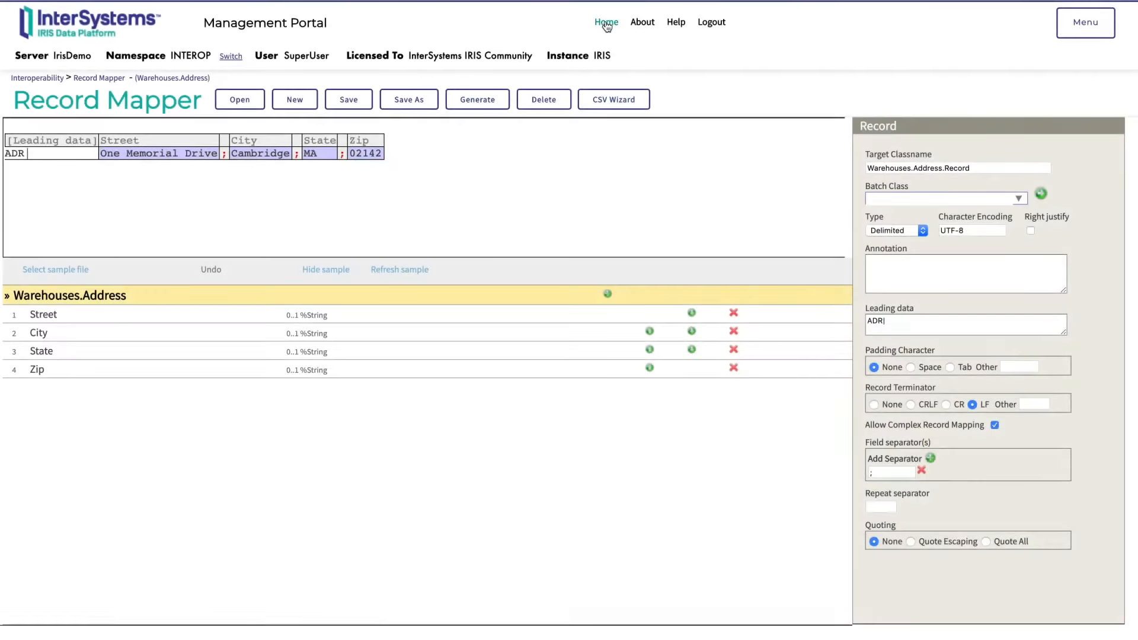
Open the Interoperability complex record maps and create one named WarehouseReport in the Warehouses package
left_click(606, 26)
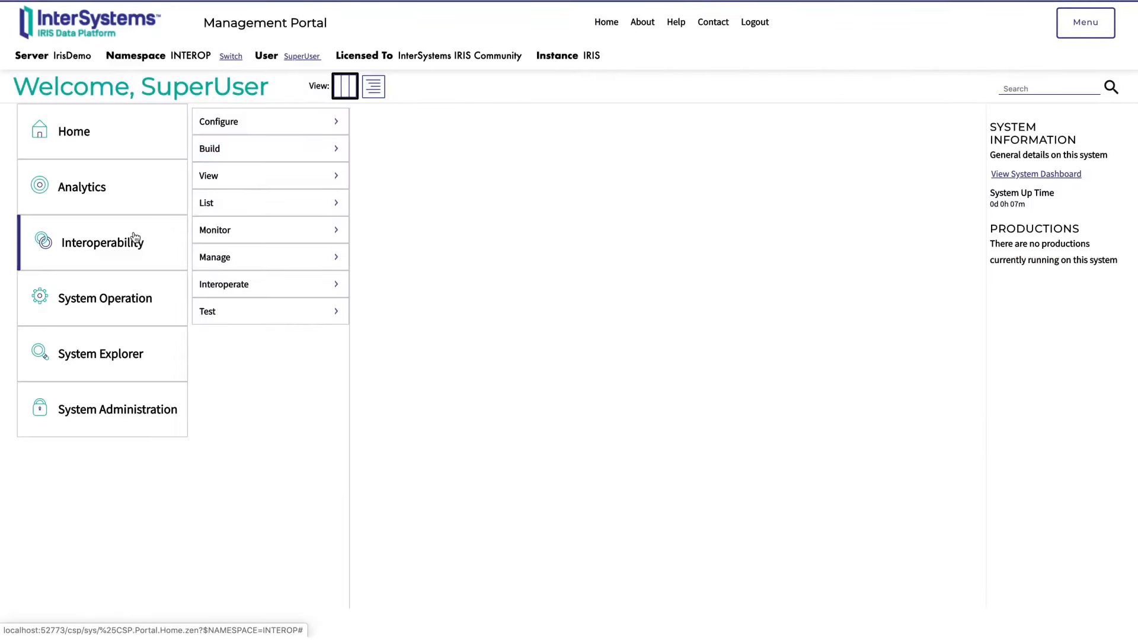
mouse_move(237, 154)
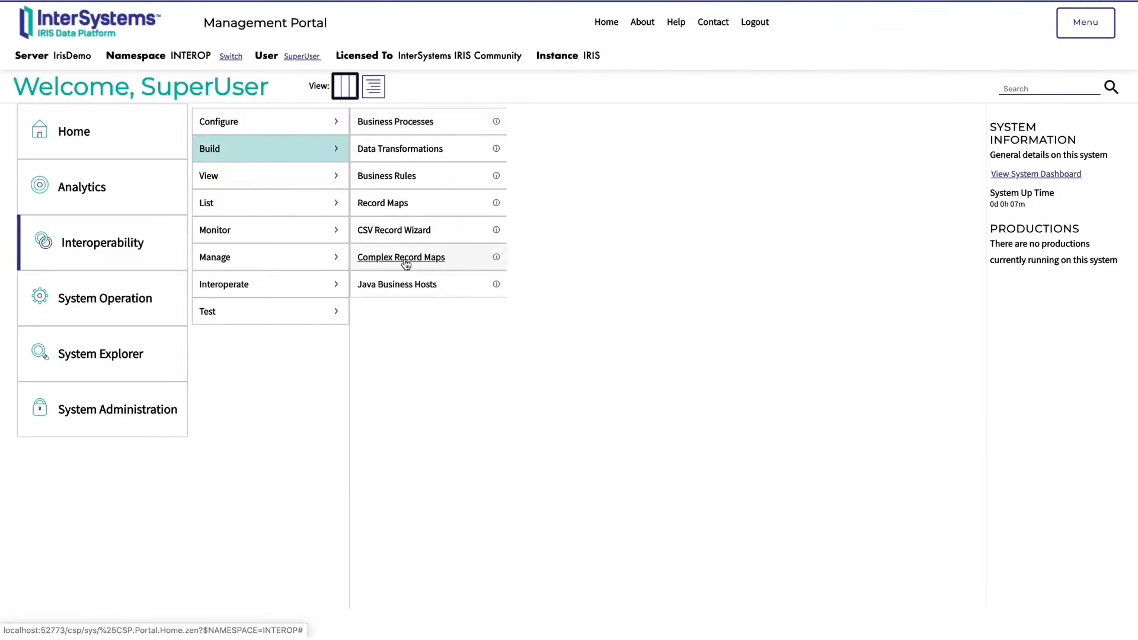
left_click(444, 259)
left_click(410, 100)
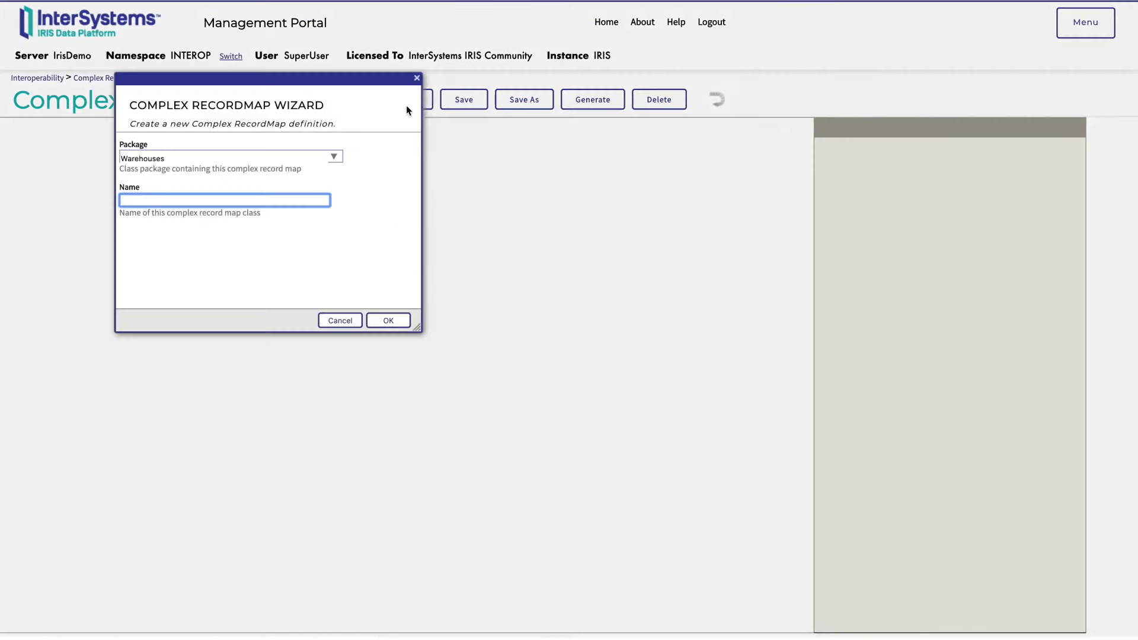
type("WarehouseReport")
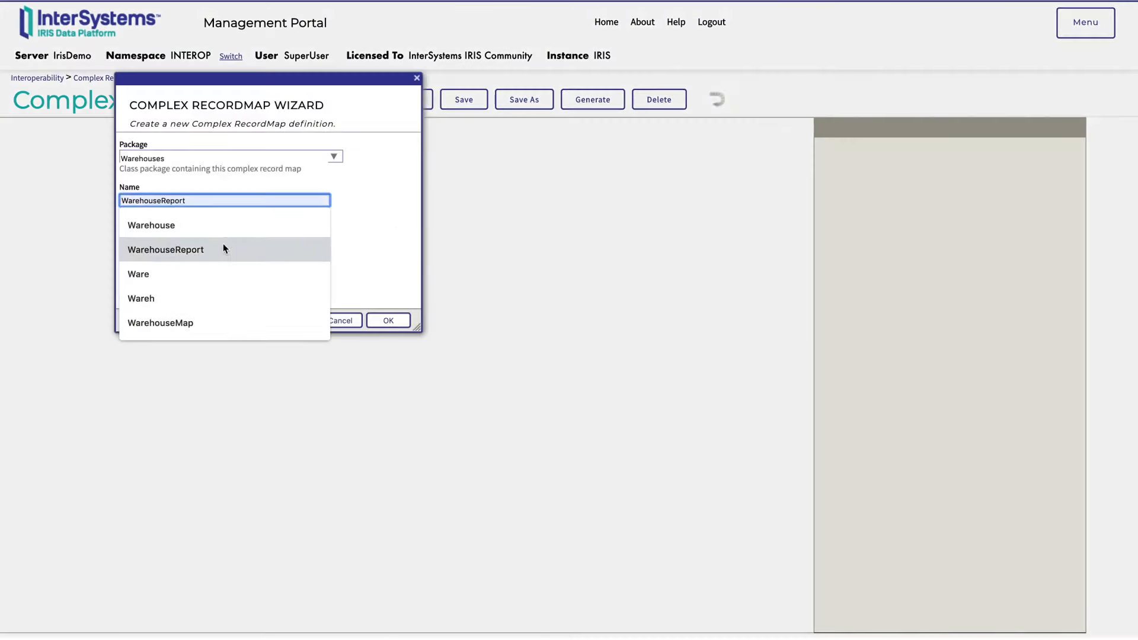
left_click(223, 245)
left_click(386, 320)
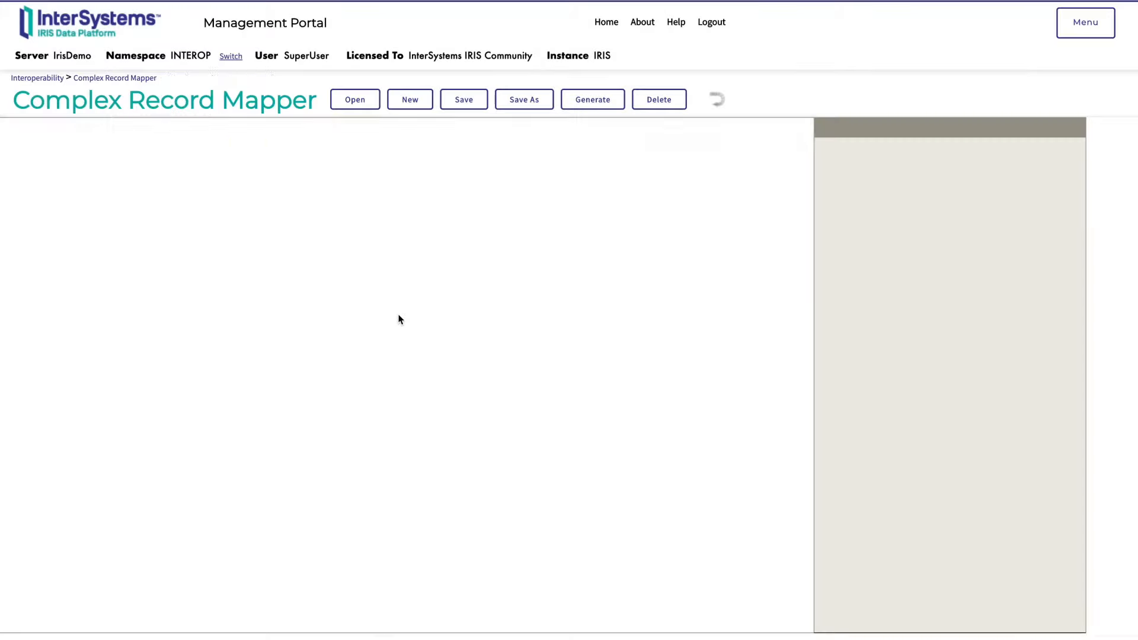
Assign the Warehouses.Warehouse record map to the complex map's header and name the header Warehouse
left_click(190, 128)
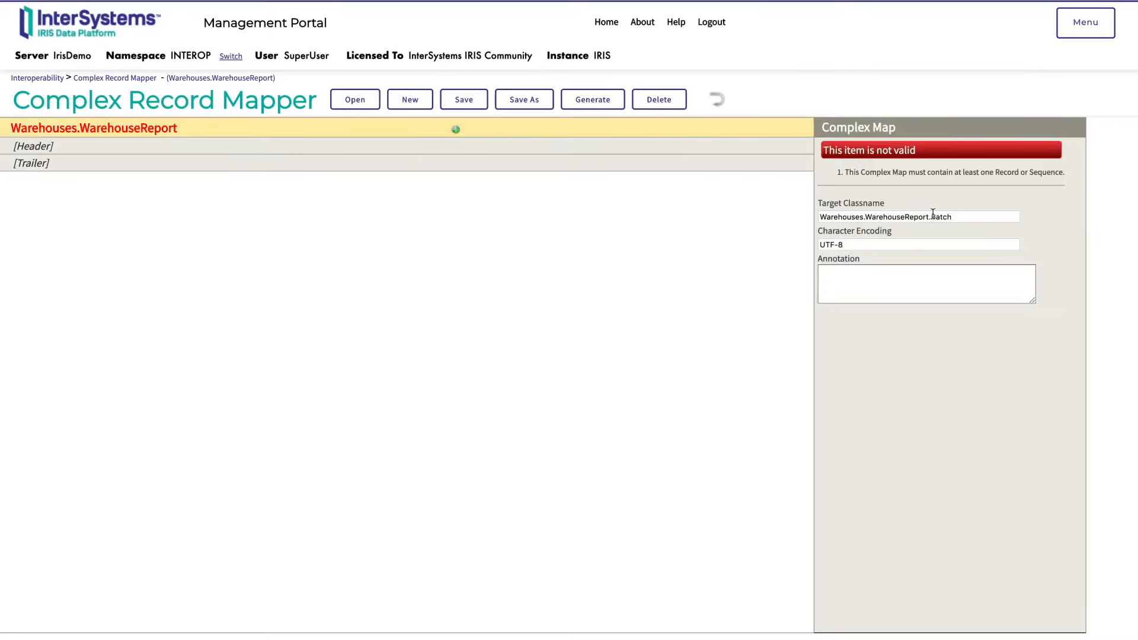
left_click(333, 149)
left_click(1015, 191)
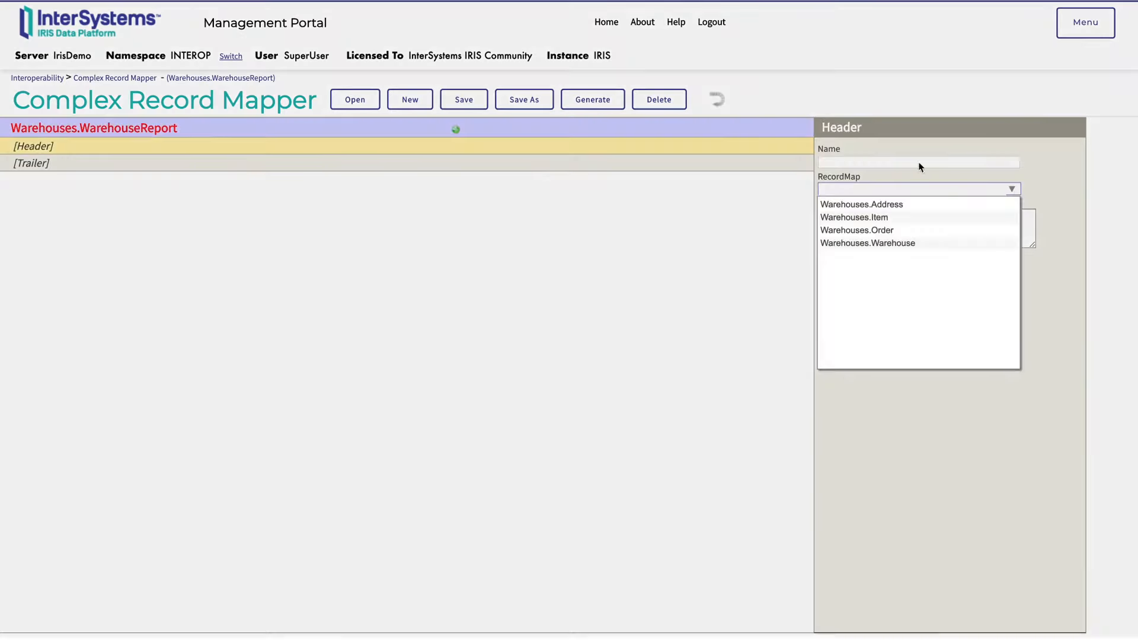
left_click(879, 242)
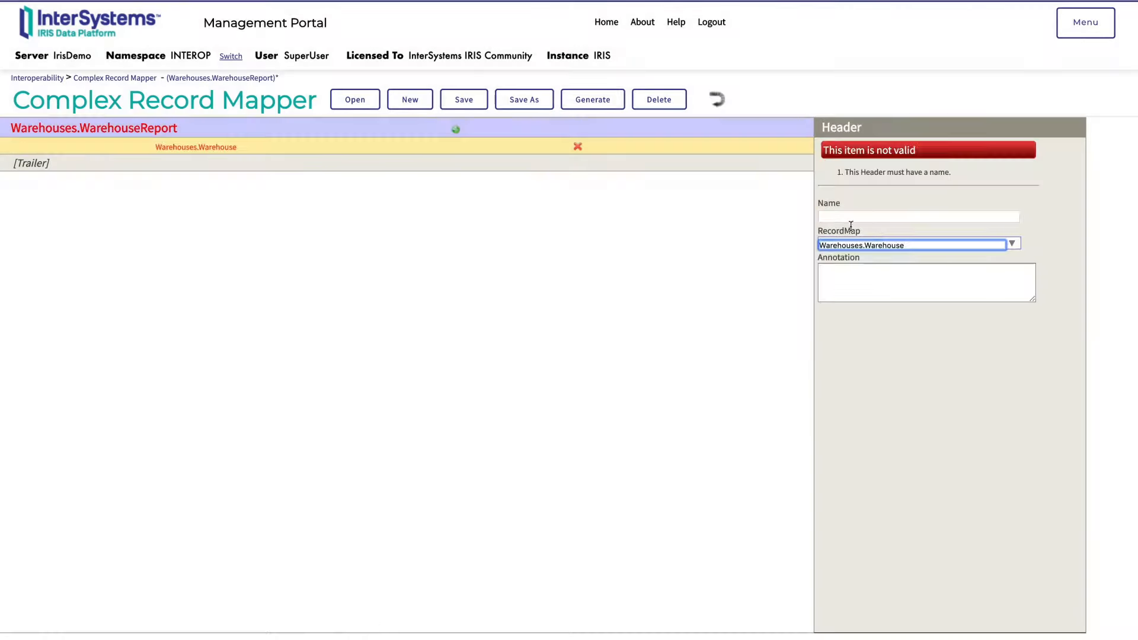
left_click(890, 217)
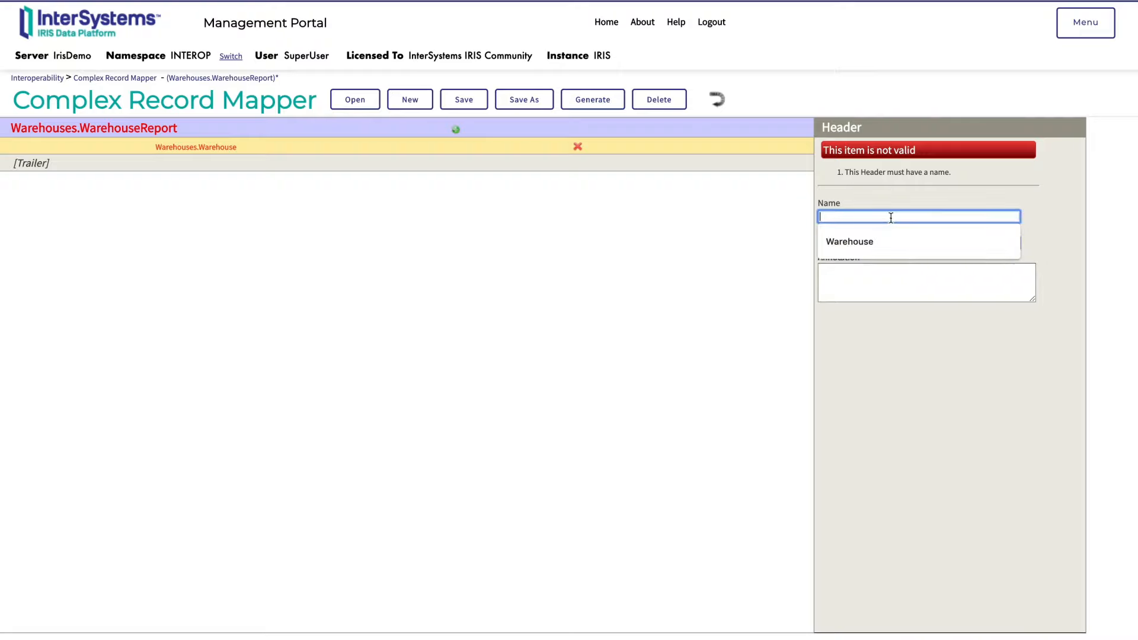
left_click(899, 234)
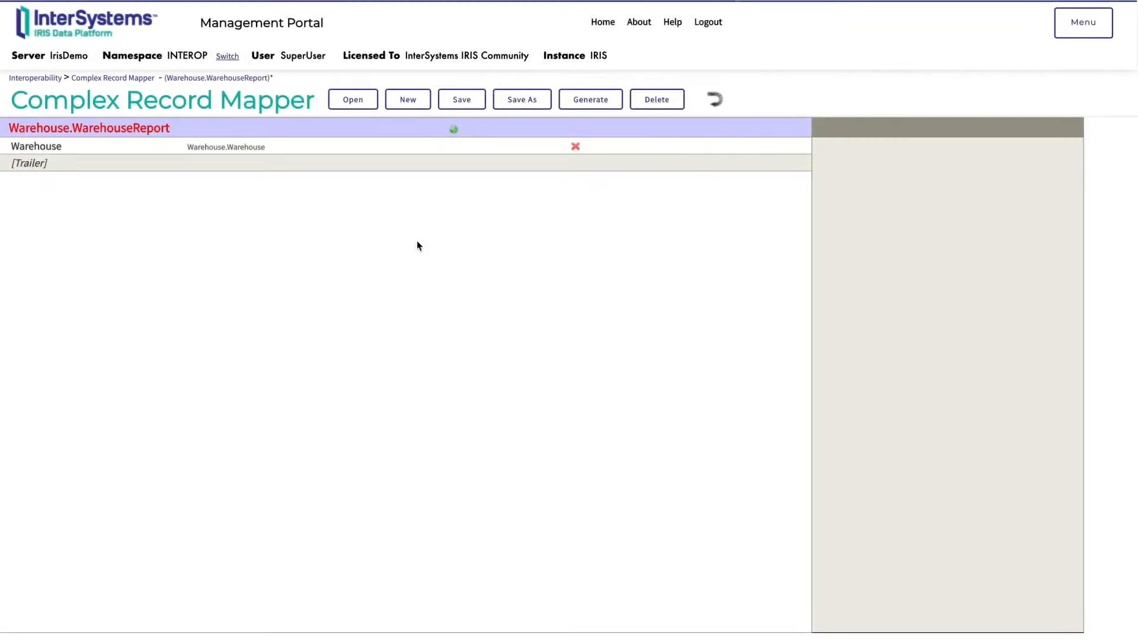
left_click(278, 146)
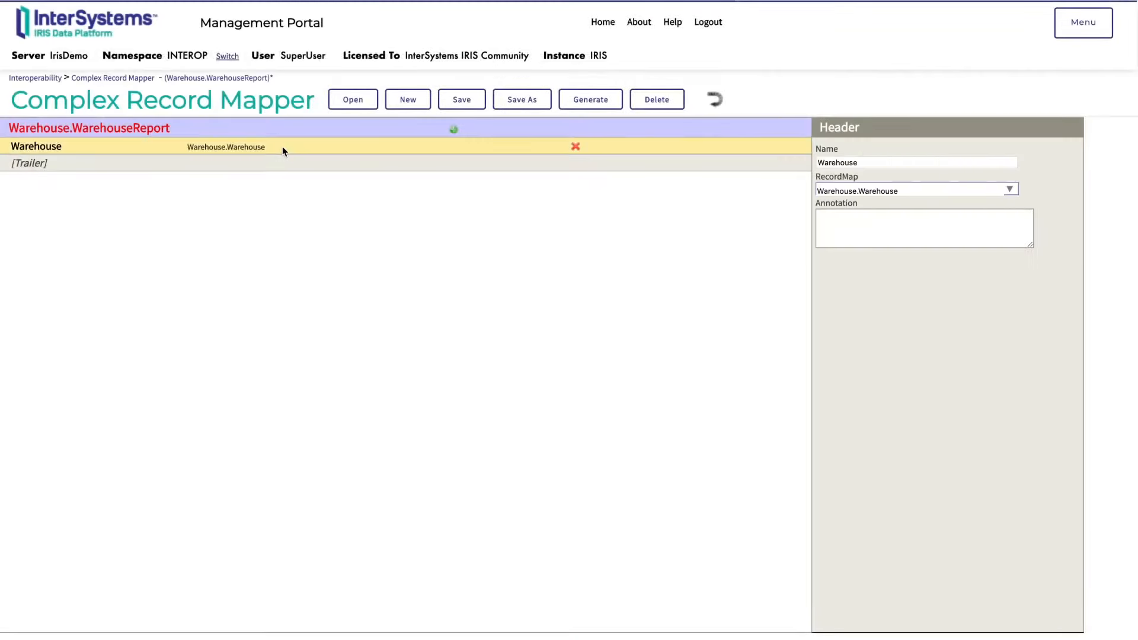
Add an element named Orders to the WarehouseReport complex map and turn it into a sequence
left_click(453, 129)
double_click(833, 216)
type("Orders")
left_click(974, 215)
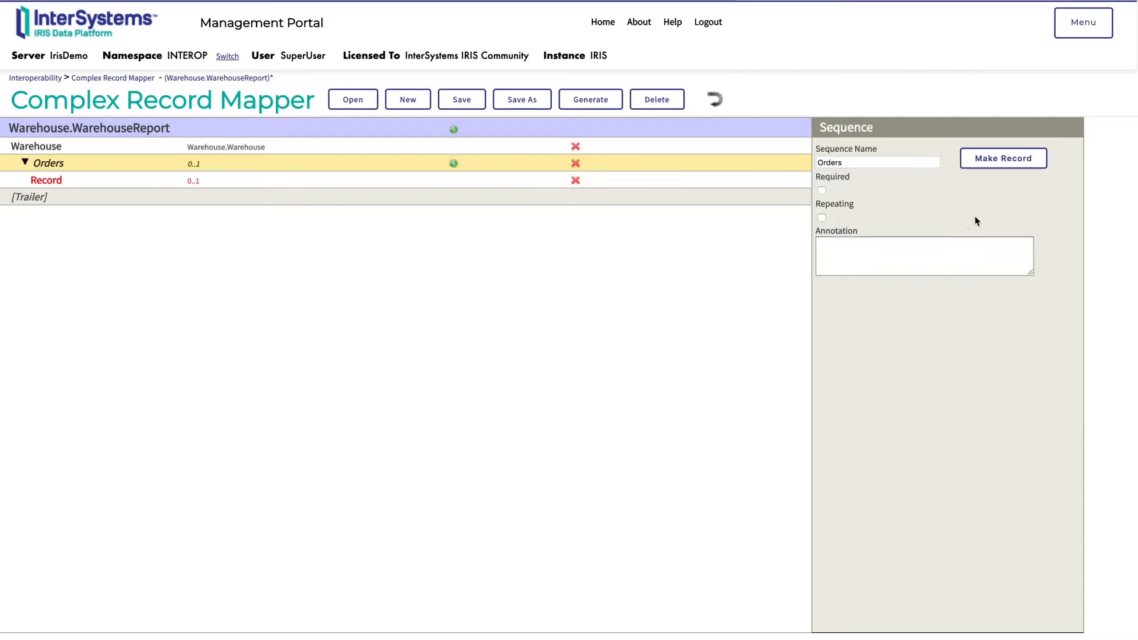
Name the record inside the Orders sequence Order and assign it the Warehouse.Order record map
left_click(95, 180)
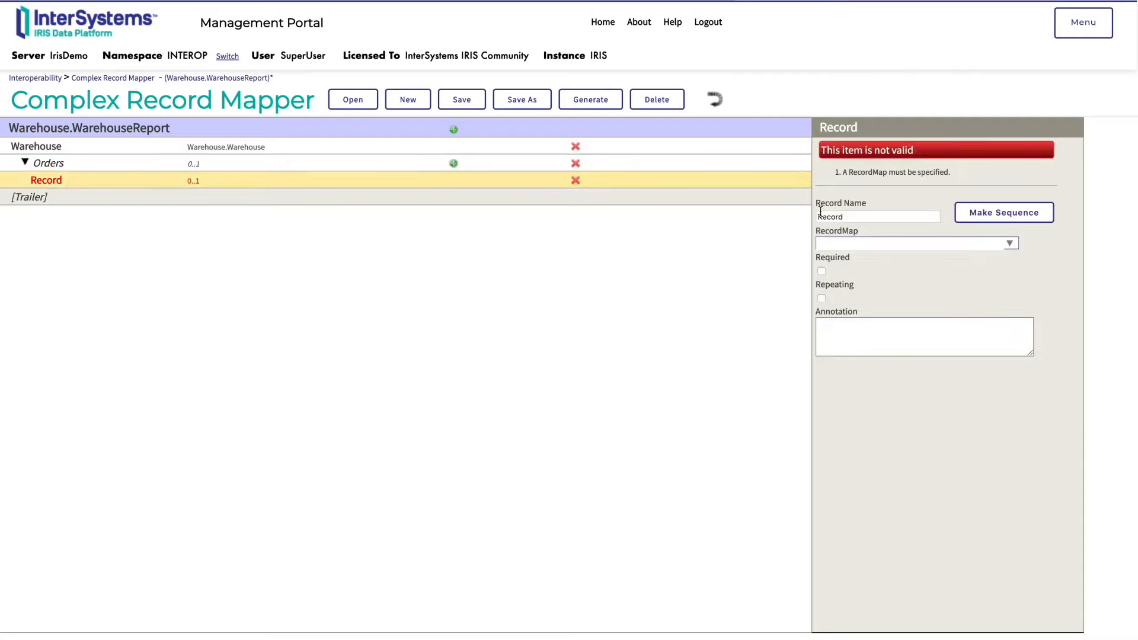
double_click(907, 217)
type("Order")
left_click(1009, 244)
left_click(854, 284)
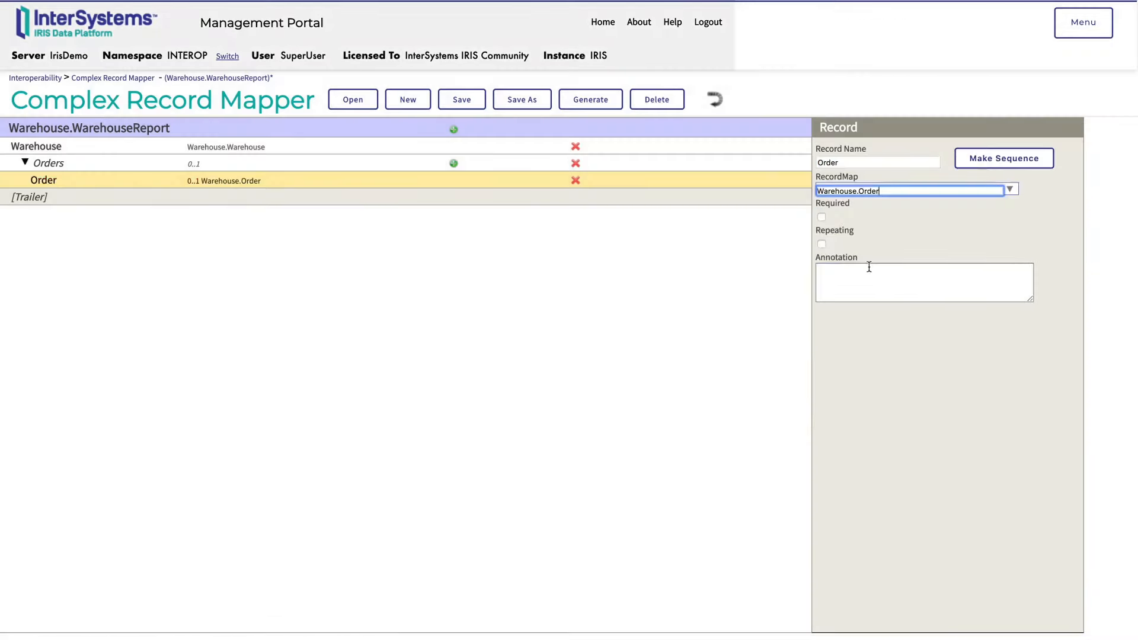
Add a repeating record named Item to the Orders sequence, using the Warehouse.Item record map
left_click(453, 162)
double_click(857, 216)
type("Item")
left_click(1009, 244)
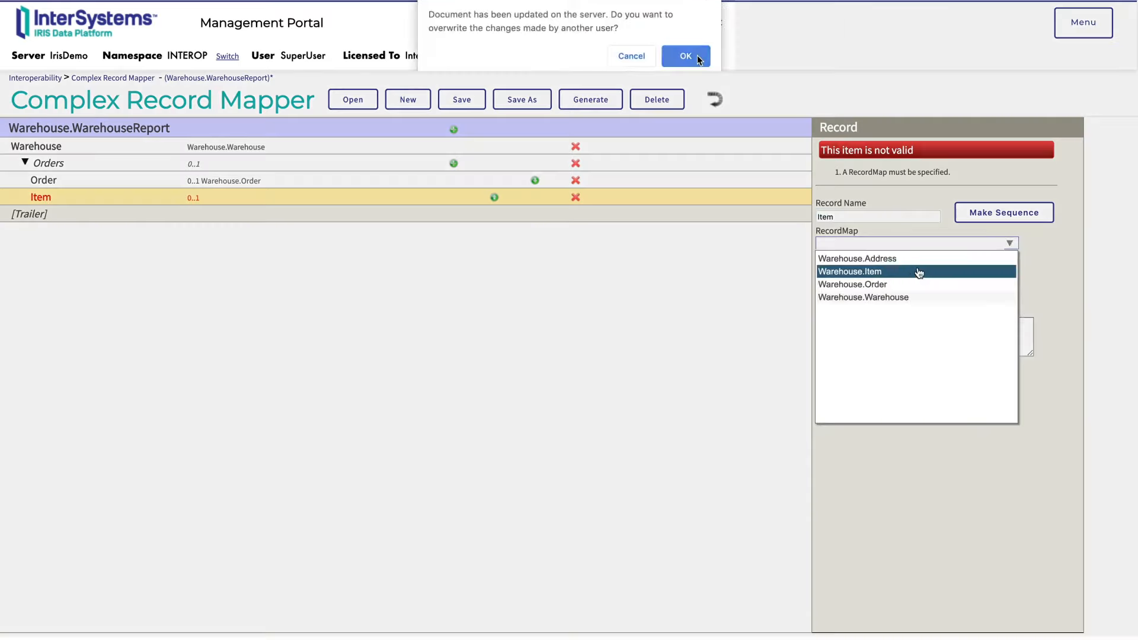
left_click(848, 269)
left_click(822, 244)
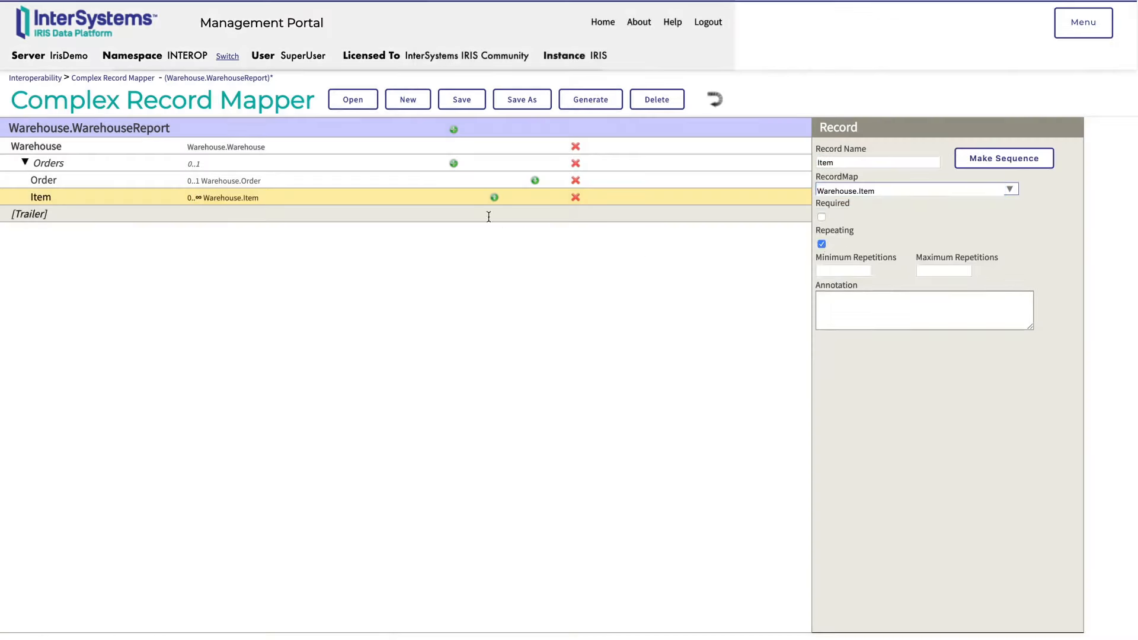
Add a record named Address to the Orders sequence, using the Warehouses.Address record map
left_click(453, 163)
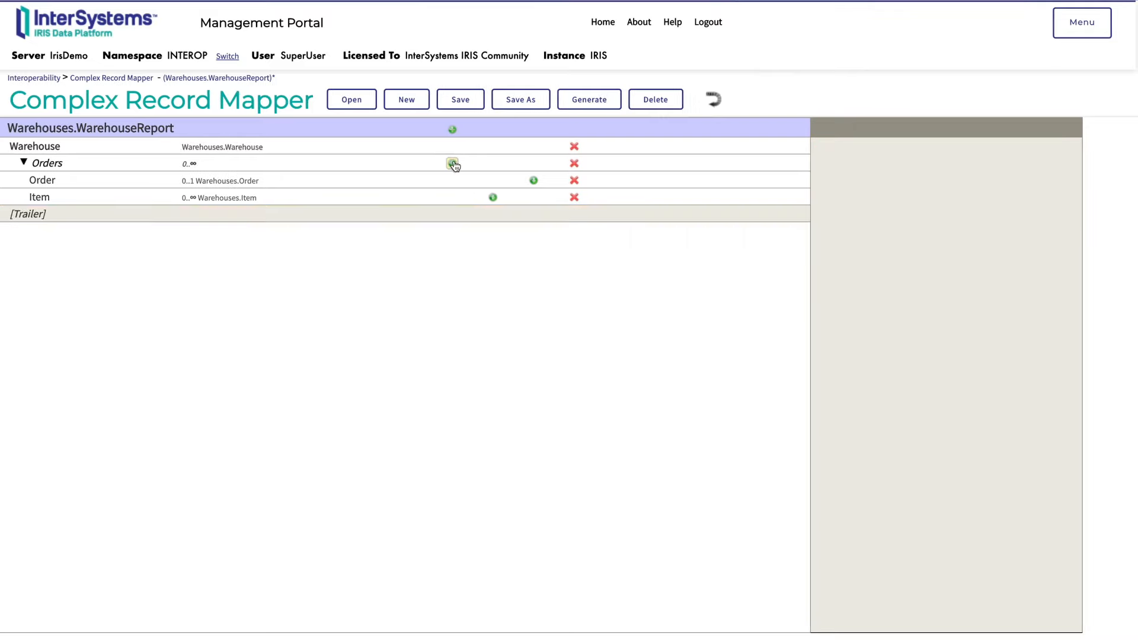
left_click(454, 163)
double_click(848, 213)
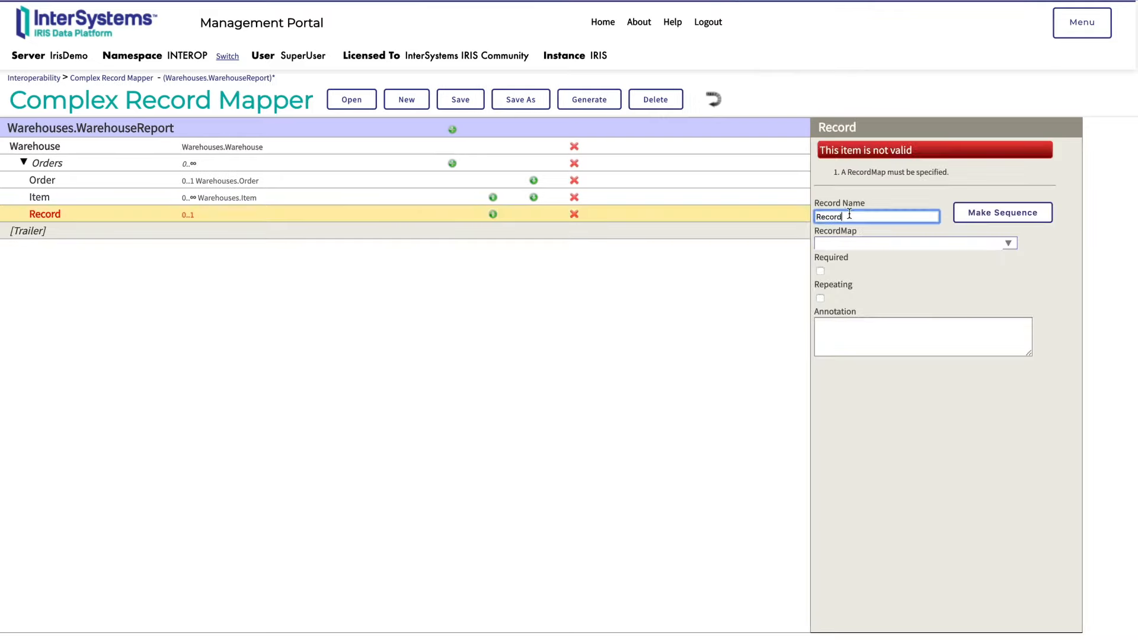
type("Addree")
key("BackSpace")
type("ss")
left_click(1008, 243)
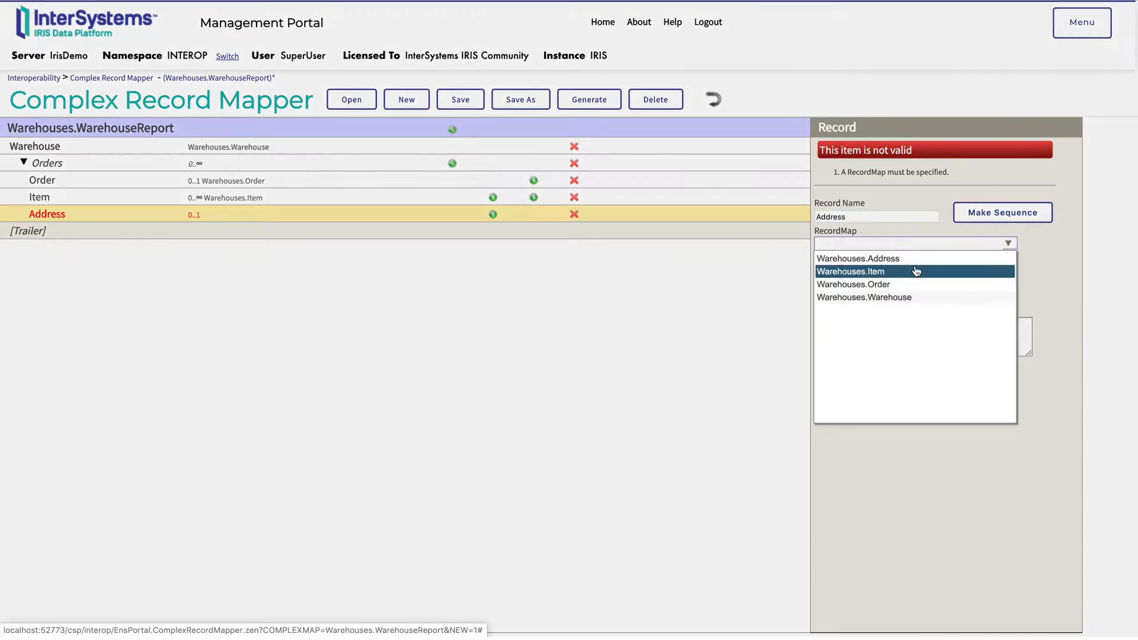
left_click(871, 258)
Generate the classes for the Warehouses.WarehouseReport complex record map, overwriting the server version
left_click(589, 112)
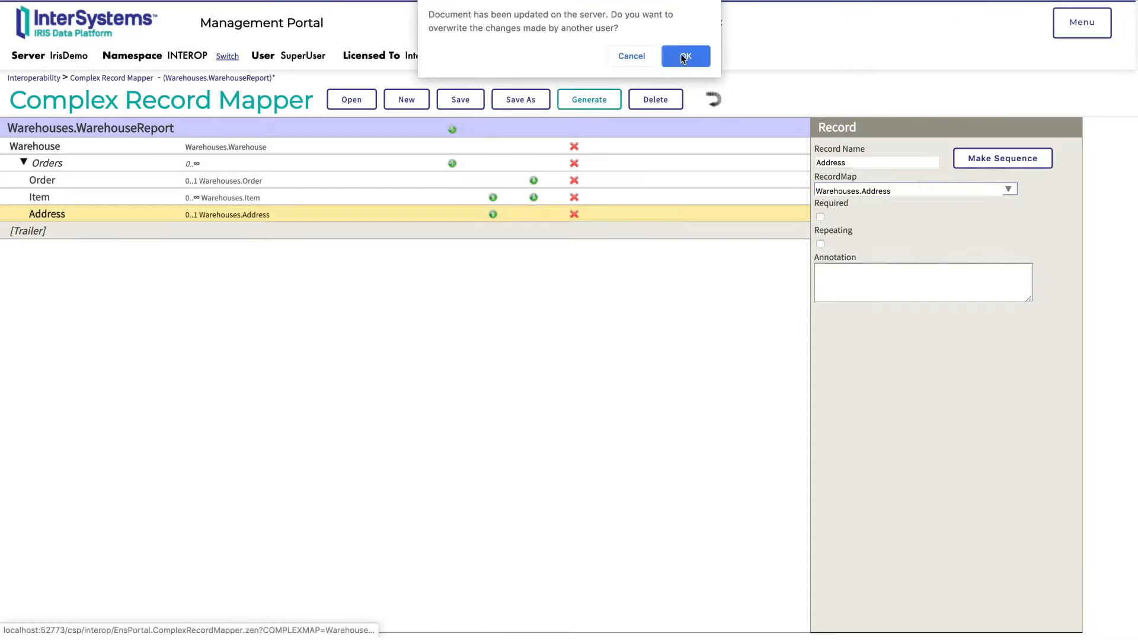
left_click(683, 59)
left_click(574, 522)
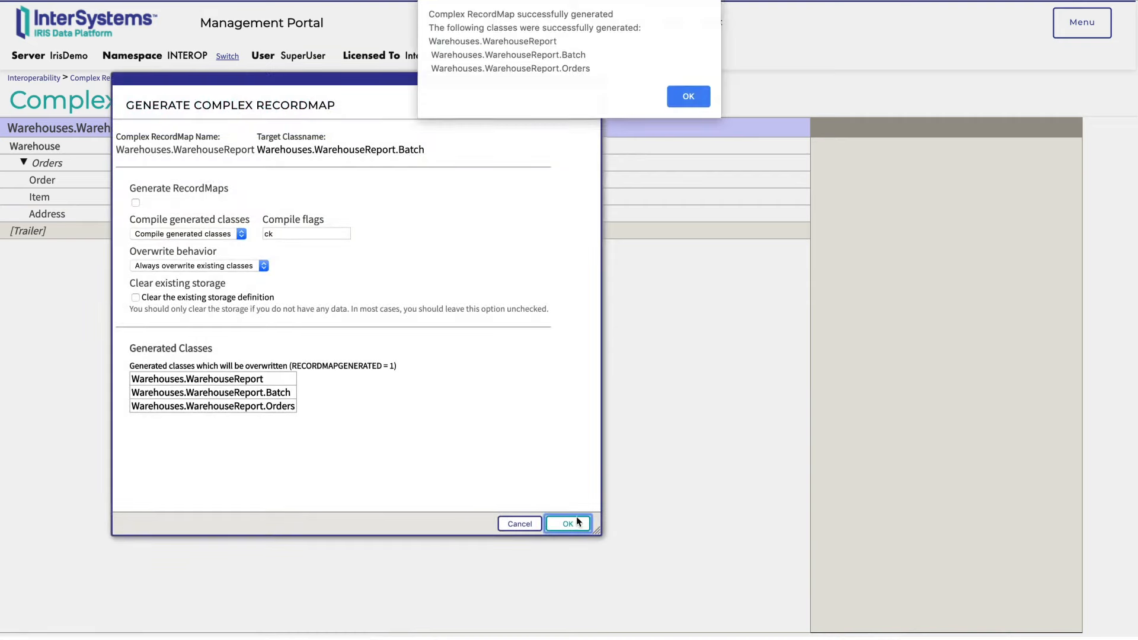
left_click(693, 101)
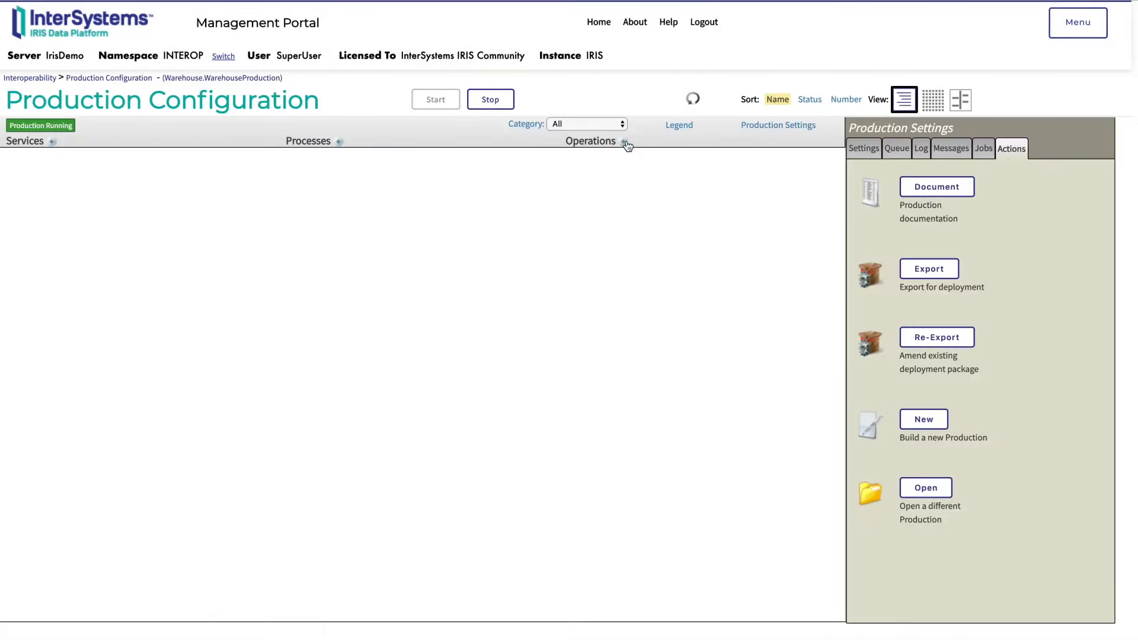
Add a business operation named RecordOut to the Warehouse production, using the EnsLib.RecordMap complex batch file operation class
left_click(626, 144)
left_click(378, 191)
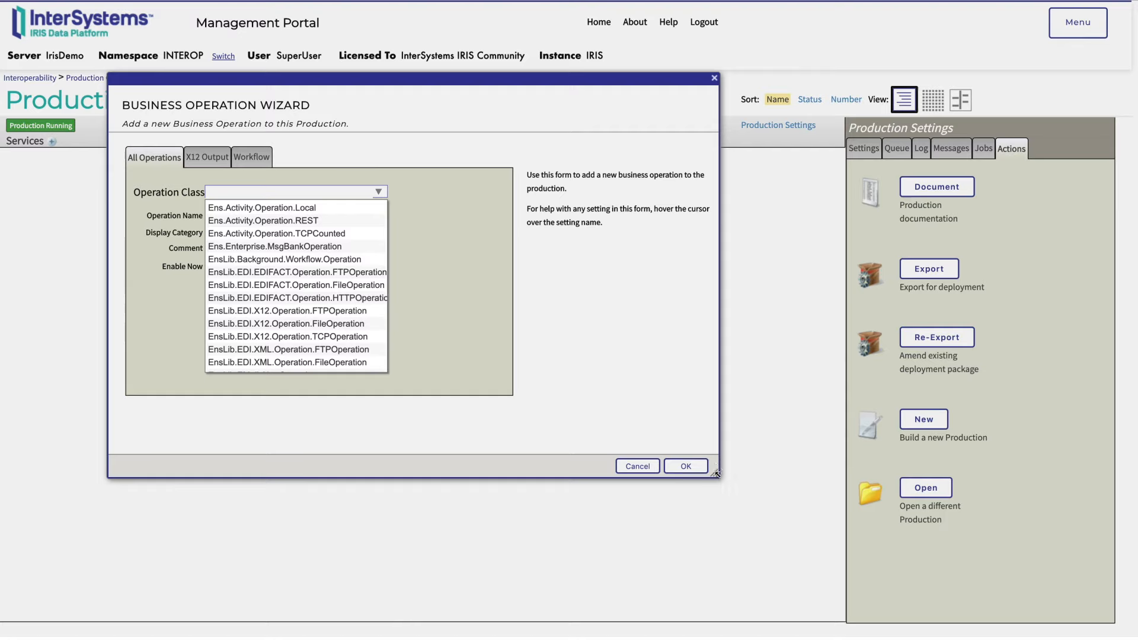
left_click_drag(715, 473, 1048, 508)
scroll(313, 329, "down", 5)
scroll(313, 332, "down", 3)
left_click(323, 325)
left_click(279, 215)
left_click(248, 358)
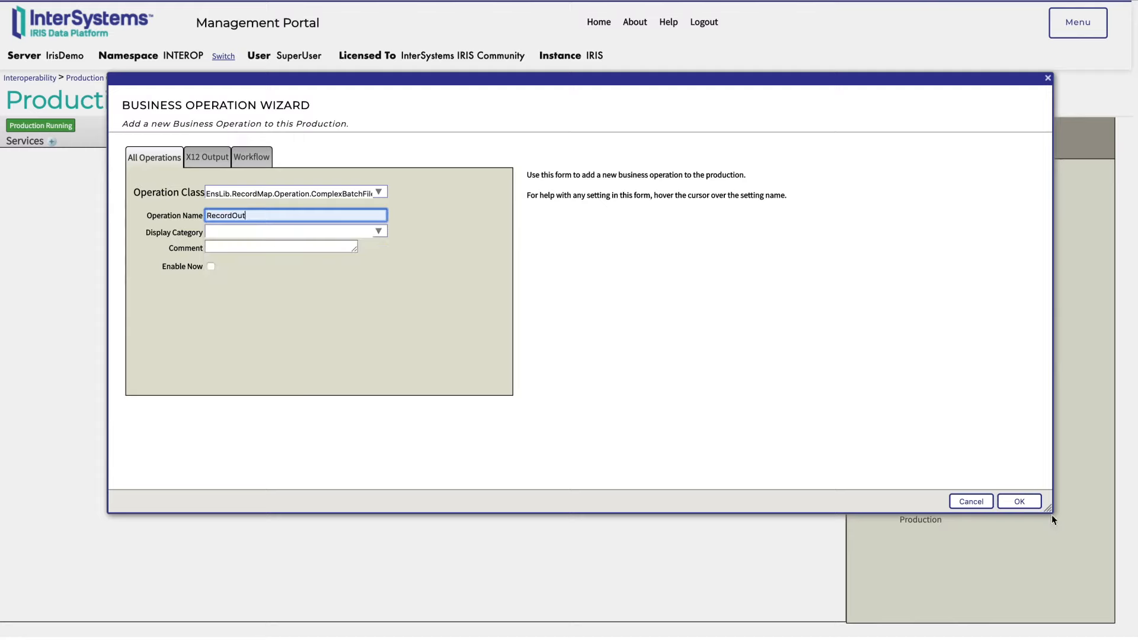
left_click(1018, 501)
left_click(551, 457)
Set the RecordOut operation's file path to /dataVol/Complex_Record_Mapper/Out/
left_click(599, 157)
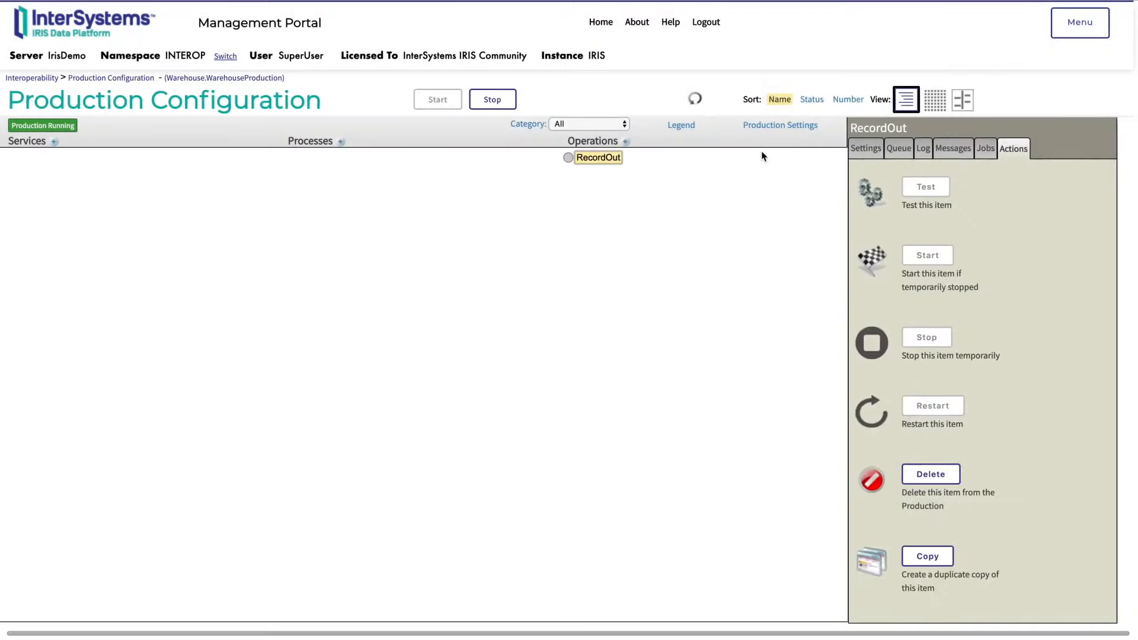
left_click(866, 148)
scroll(942, 276, "down", 1)
left_click(1030, 314)
left_click(439, 153)
left_click(439, 153)
left_click(158, 204)
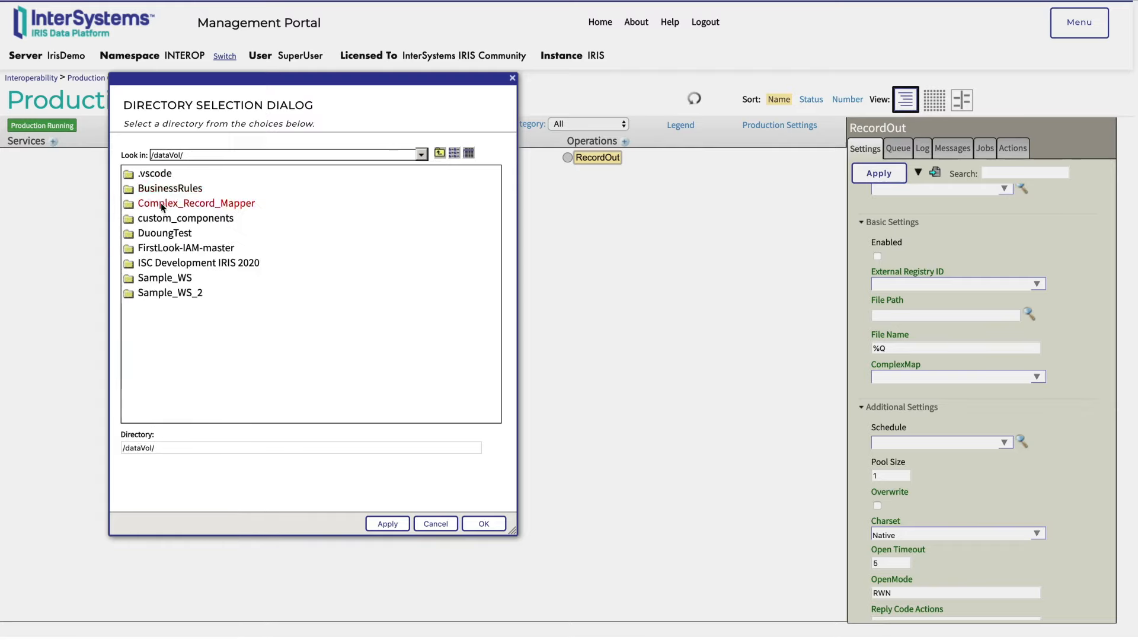
double_click(161, 203)
double_click(145, 218)
left_click(483, 524)
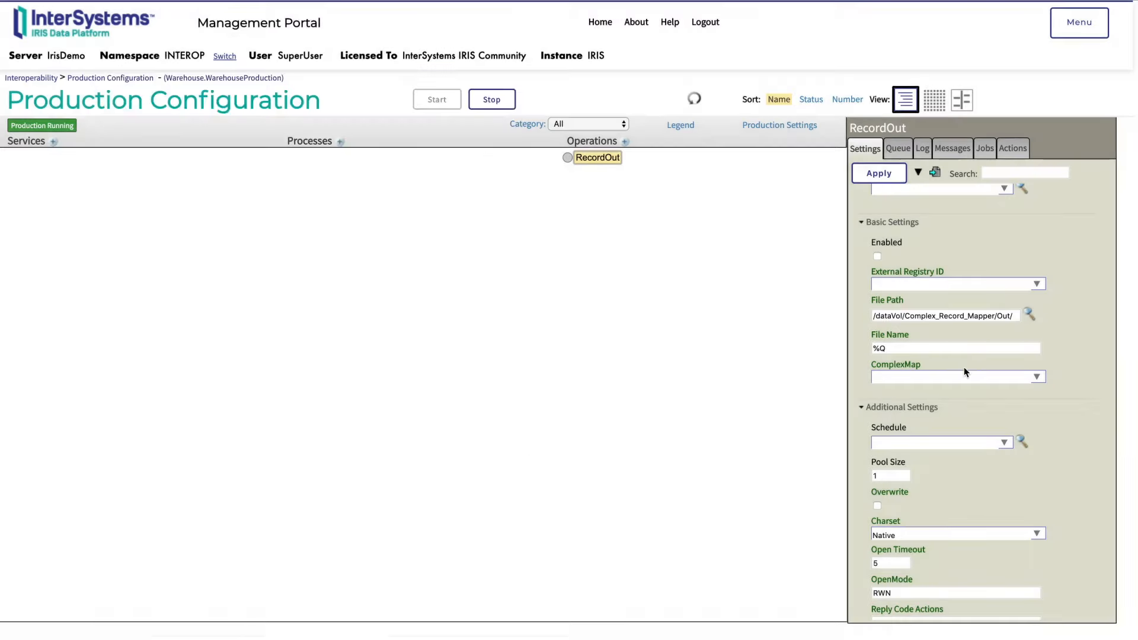
Set RecordOut's ComplexMap to Warehouses.WarehouseReport, enable the operation and apply the settings
left_click(1036, 377)
left_click(925, 398)
left_click(877, 256)
left_click(879, 173)
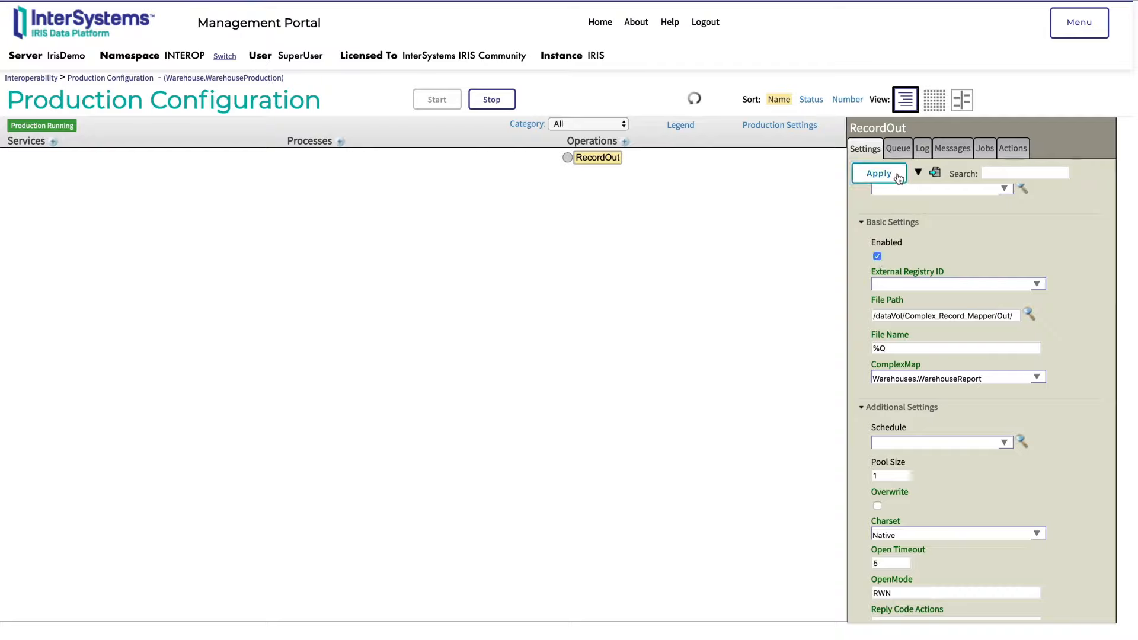
left_click(551, 456)
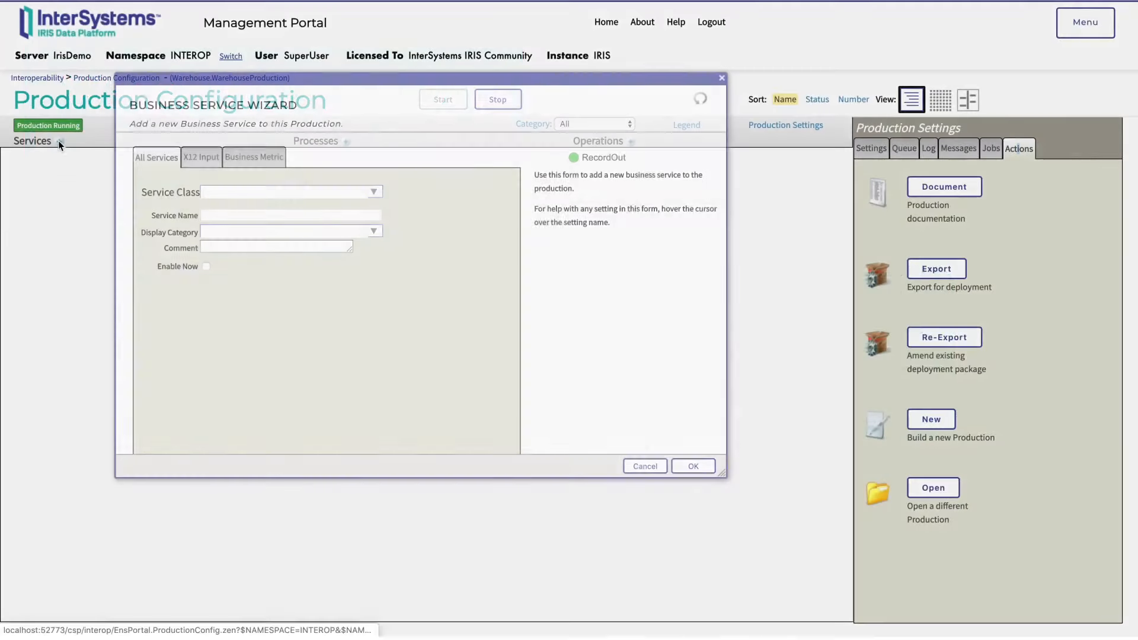
Add a business service named RecordIn to the production, using the EnsLib.RecordMap complex batch file service class
left_click(373, 190)
scroll(332, 265, "down", 3)
scroll(332, 266, "down", 5)
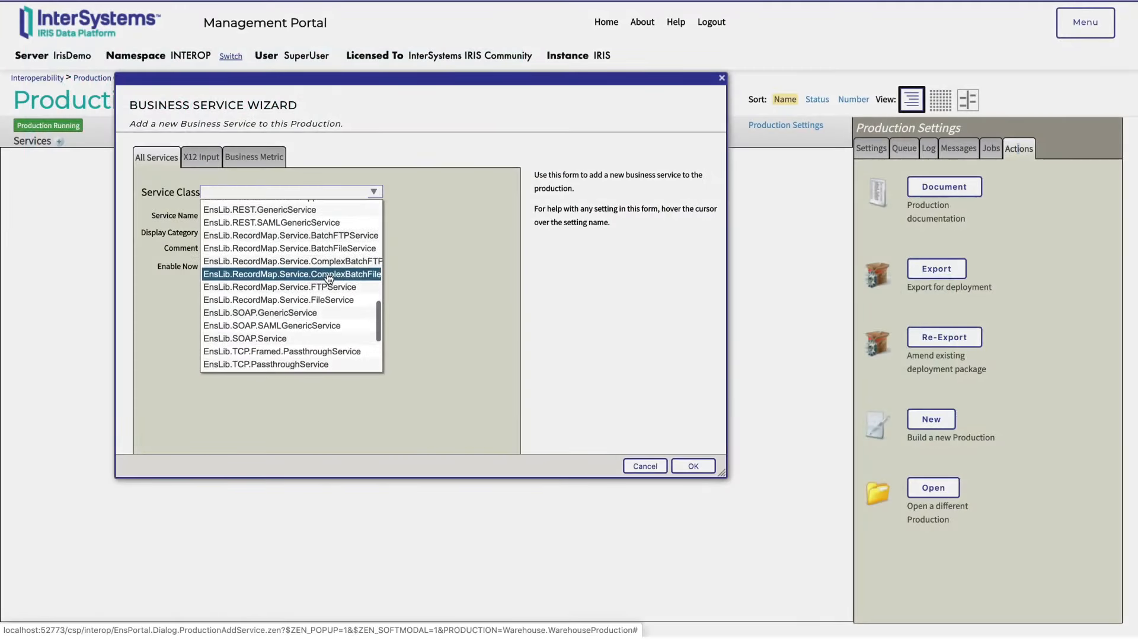
left_click(328, 265)
left_click(348, 216)
type("Record")
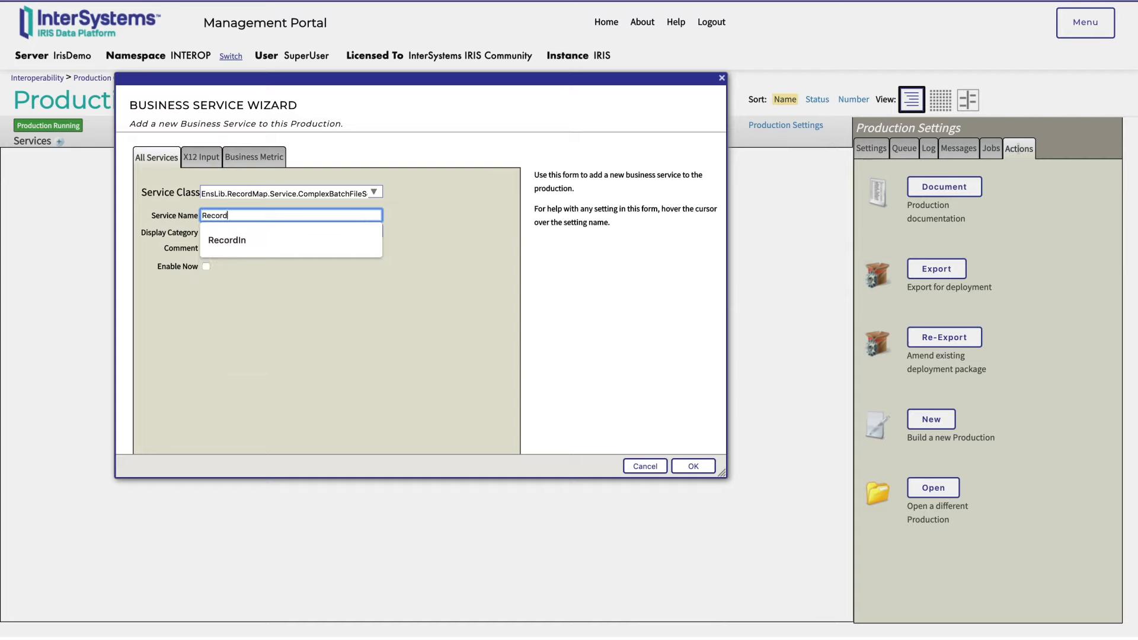
left_click(302, 240)
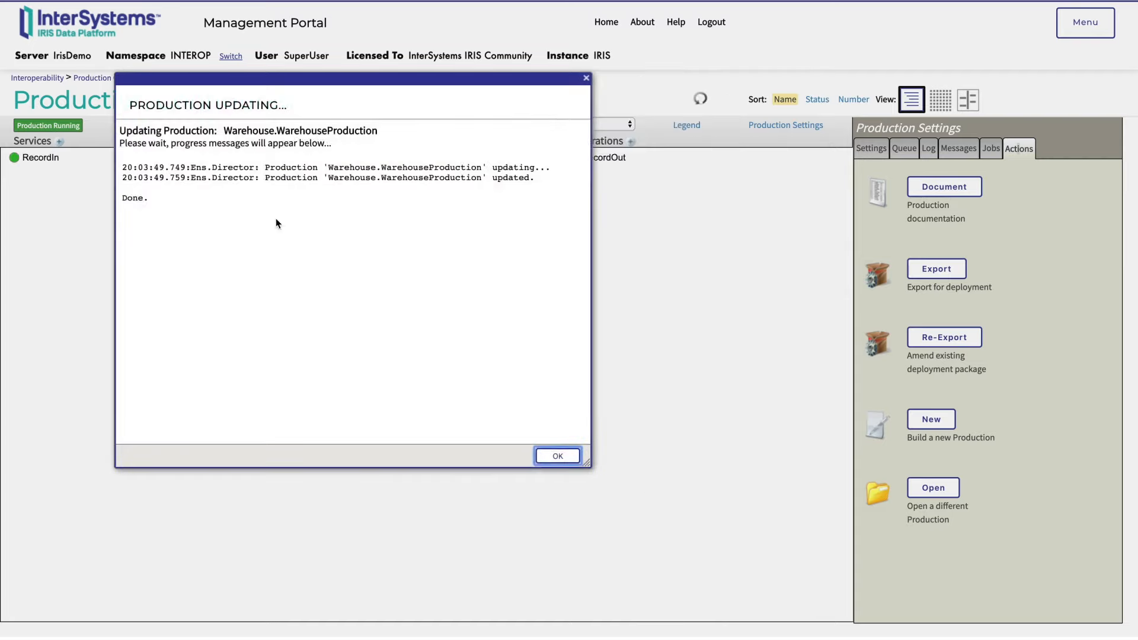
left_click(557, 455)
Enable the RecordIn service and set its file path to /dataVol/Complex_Record_Mapper/In/
left_click(42, 157)
left_click(878, 148)
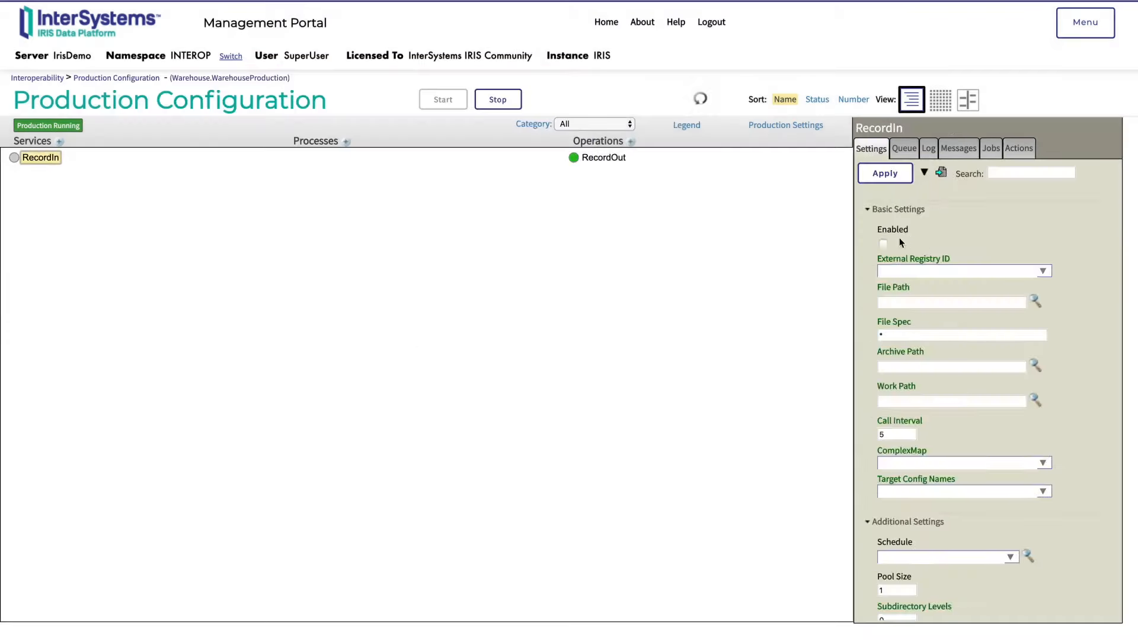
left_click(1034, 301)
left_click(446, 154)
left_click(445, 154)
left_click(446, 156)
double_click(167, 203)
double_click(168, 202)
double_click(149, 205)
left_click(490, 524)
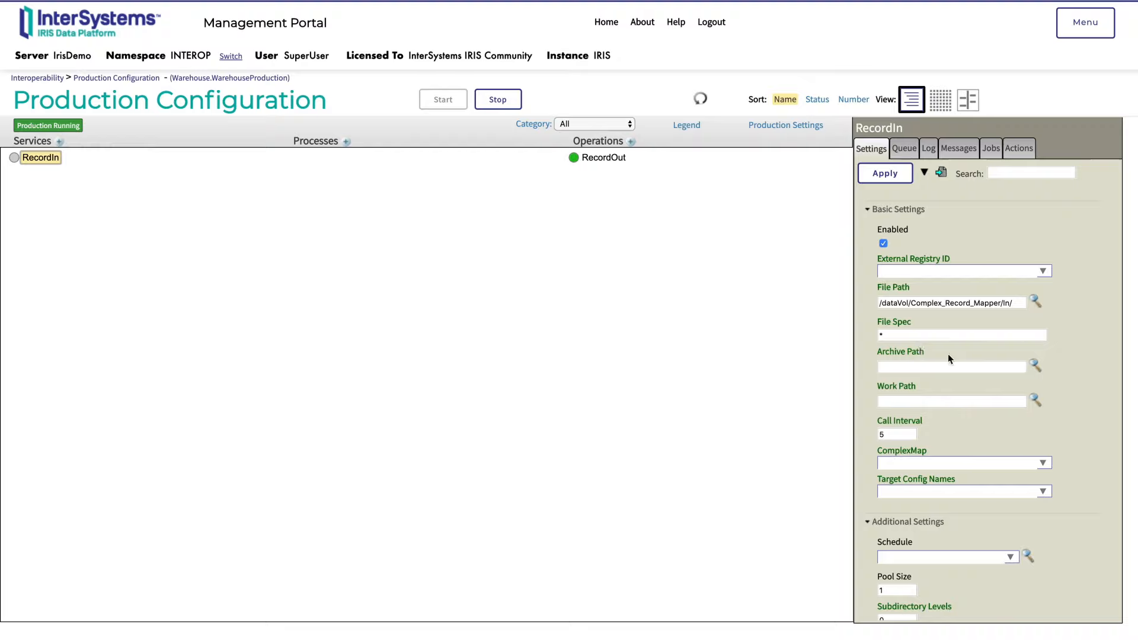
Set RecordIn's ComplexMap to Warehouses.WarehouseReport and its target configuration to RecordOut
scroll(973, 418, "down", 1)
scroll(975, 421, "down", 1)
left_click(1042, 401)
left_click(990, 424)
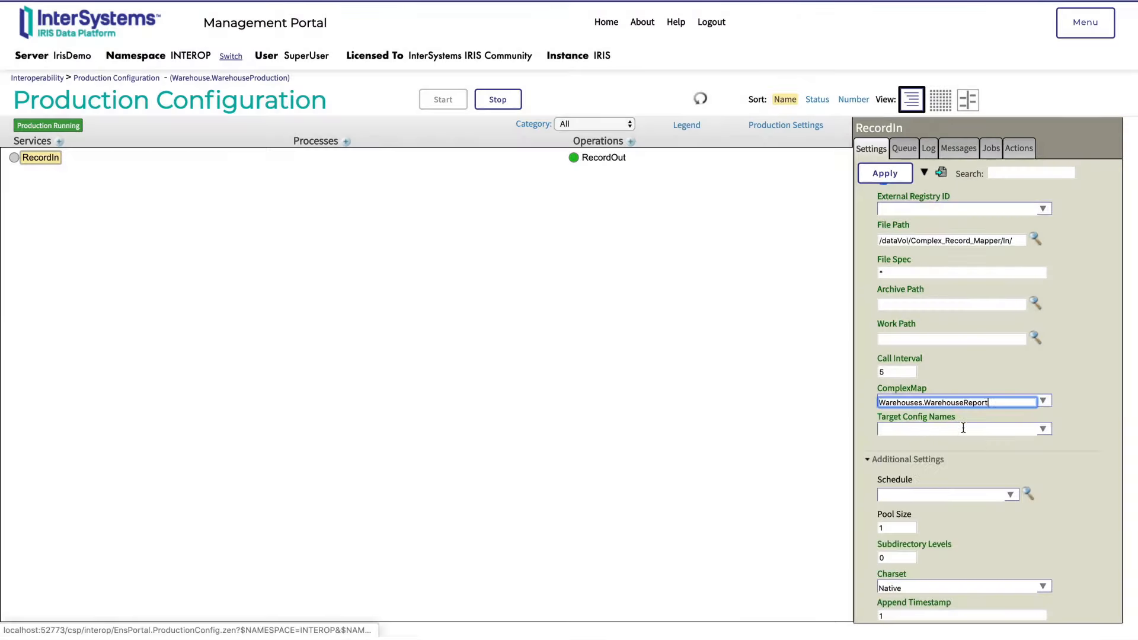
left_click(1042, 429)
left_click(891, 451)
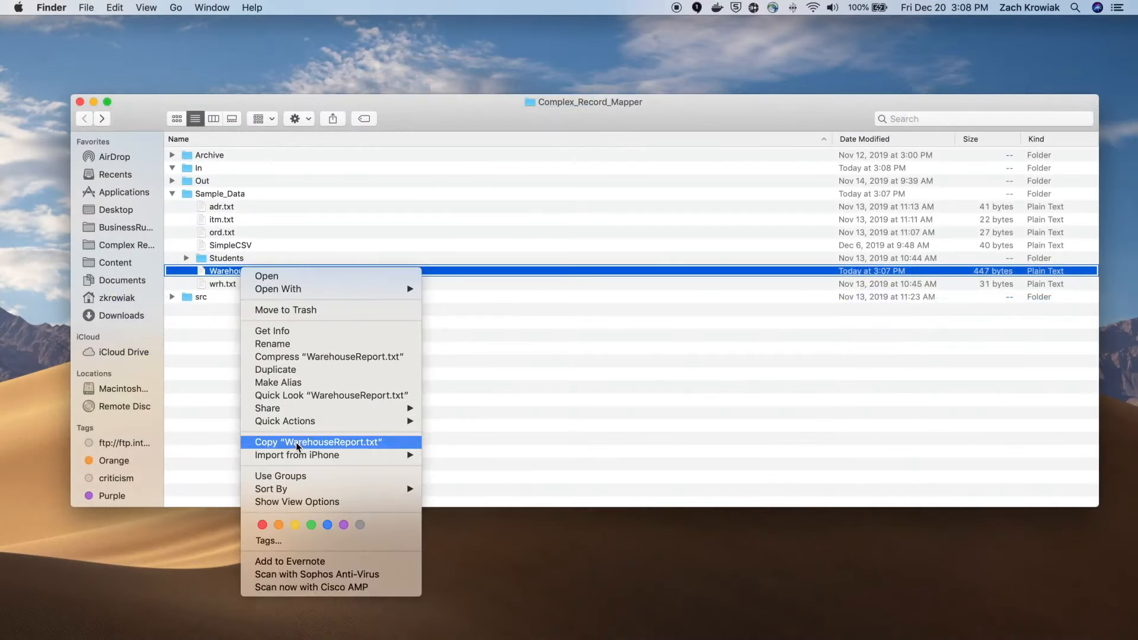
In Finder, copy WarehouseReport.txt from the Sample_Data folder into the In folder
left_click(296, 442)
right_click(192, 171)
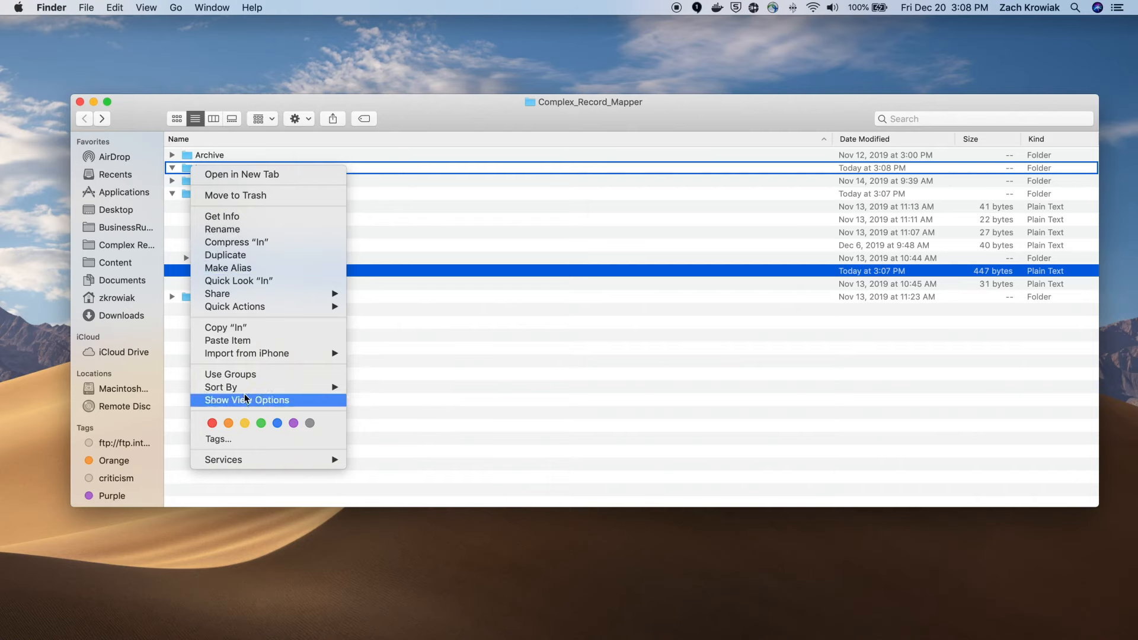
left_click(253, 343)
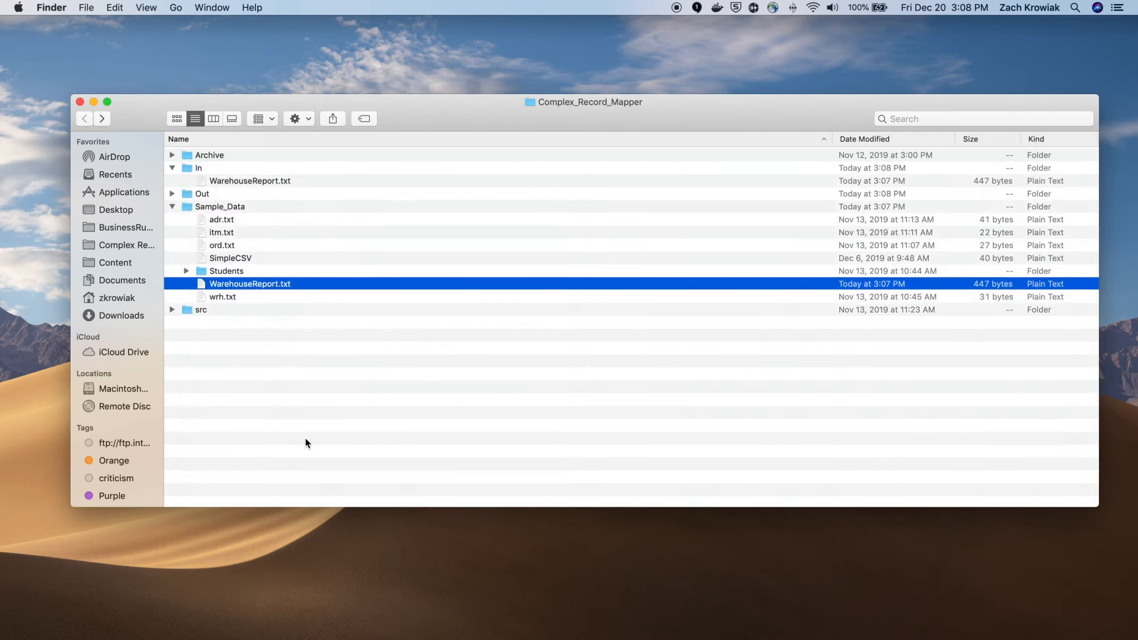
Switch back to the Management Portal, open the Message Viewer and trace the latest session from RecordIn to RecordOut
key("ctrl+Right")
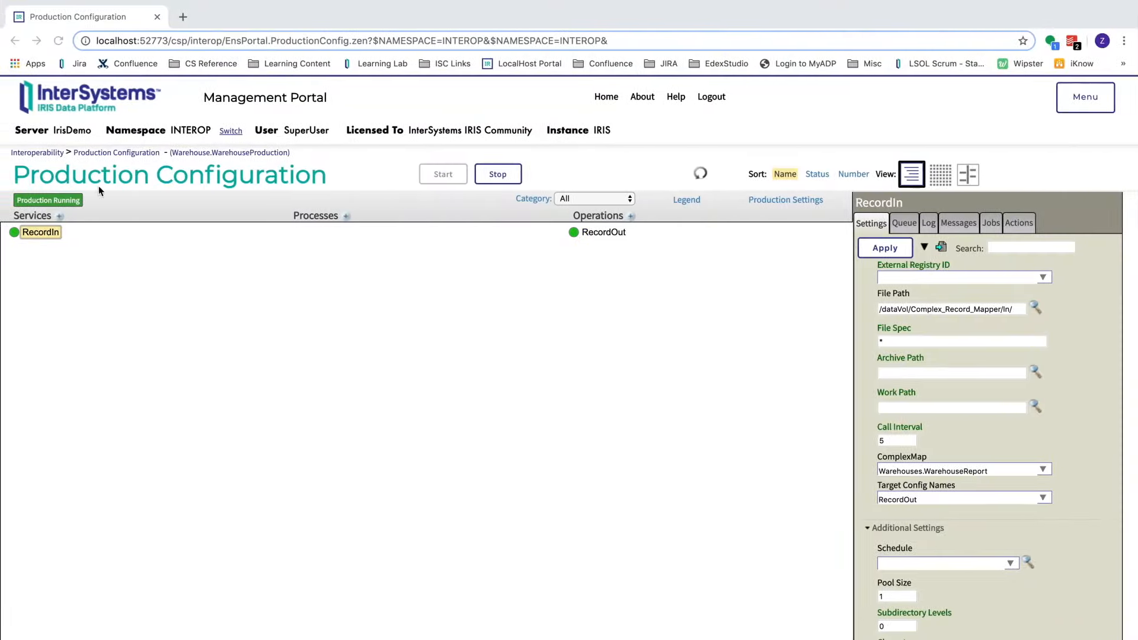
left_click(1075, 100)
left_click(1072, 148)
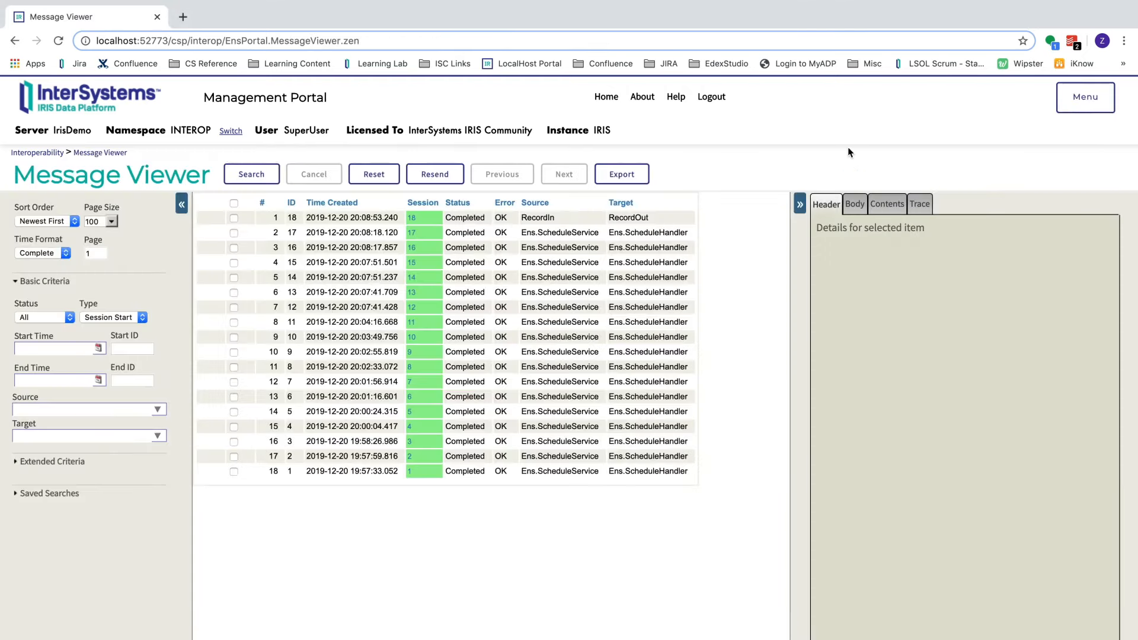
left_click(411, 218)
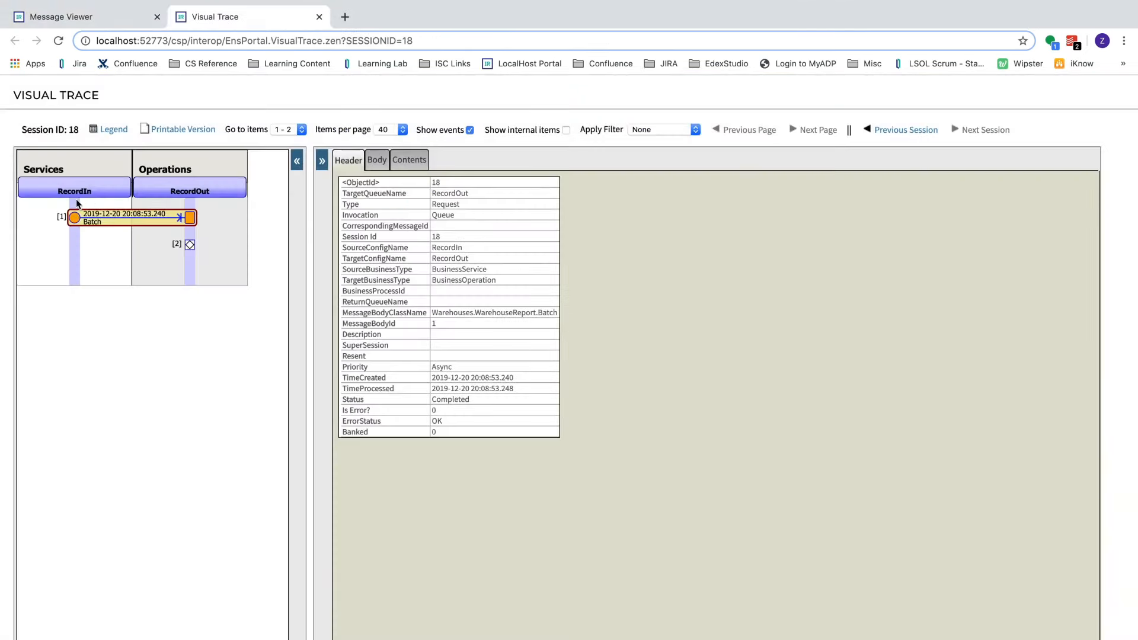
Examine the traced batch message's body and full contents, including the orders, items and addresses
left_click(376, 160)
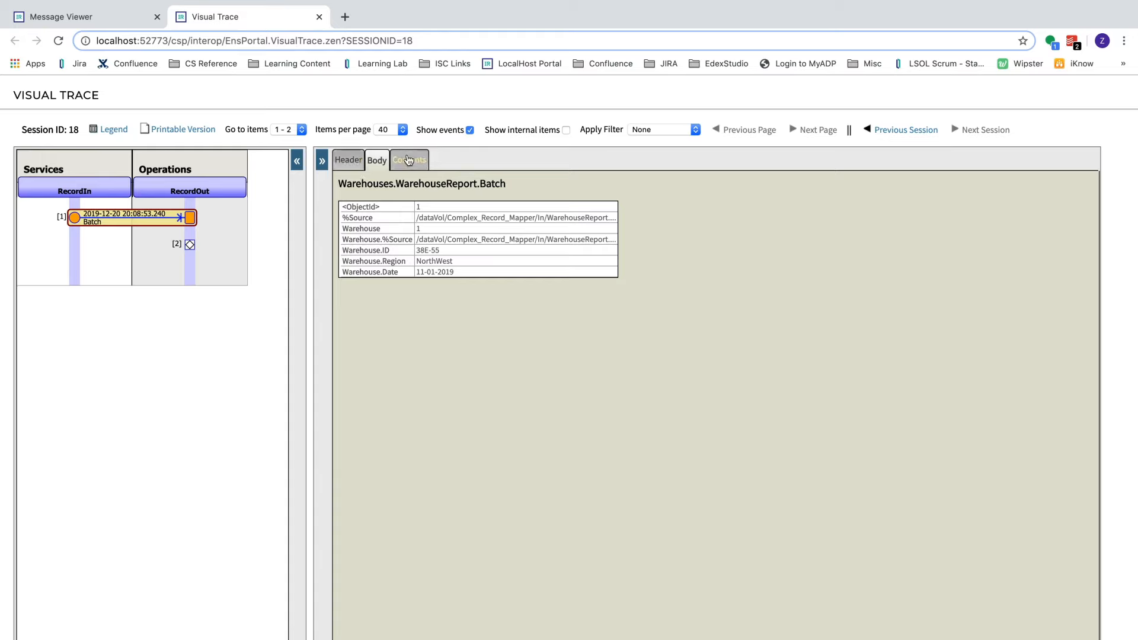
left_click(400, 161)
scroll(574, 317, "down", 4)
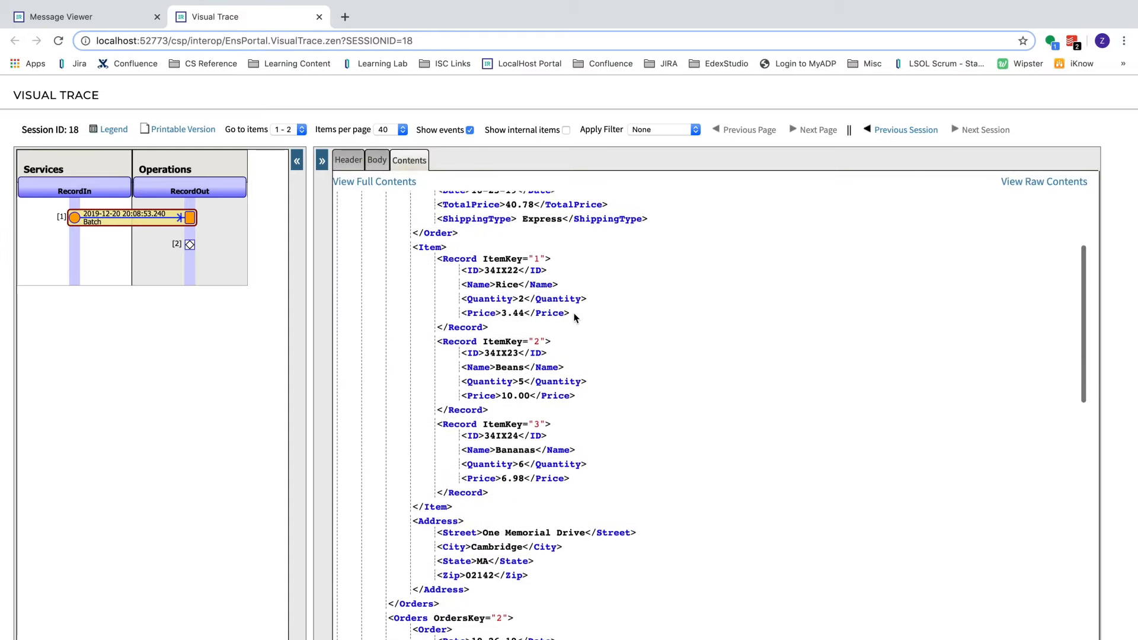
scroll(574, 317, "down", 7)
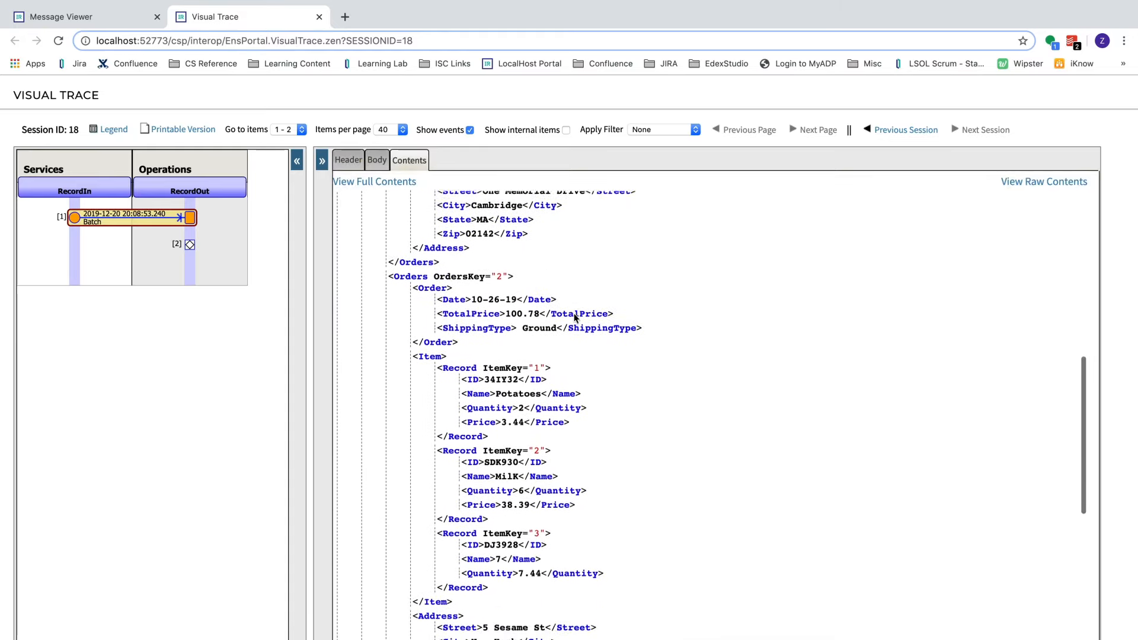
scroll(574, 317, "down", 1)
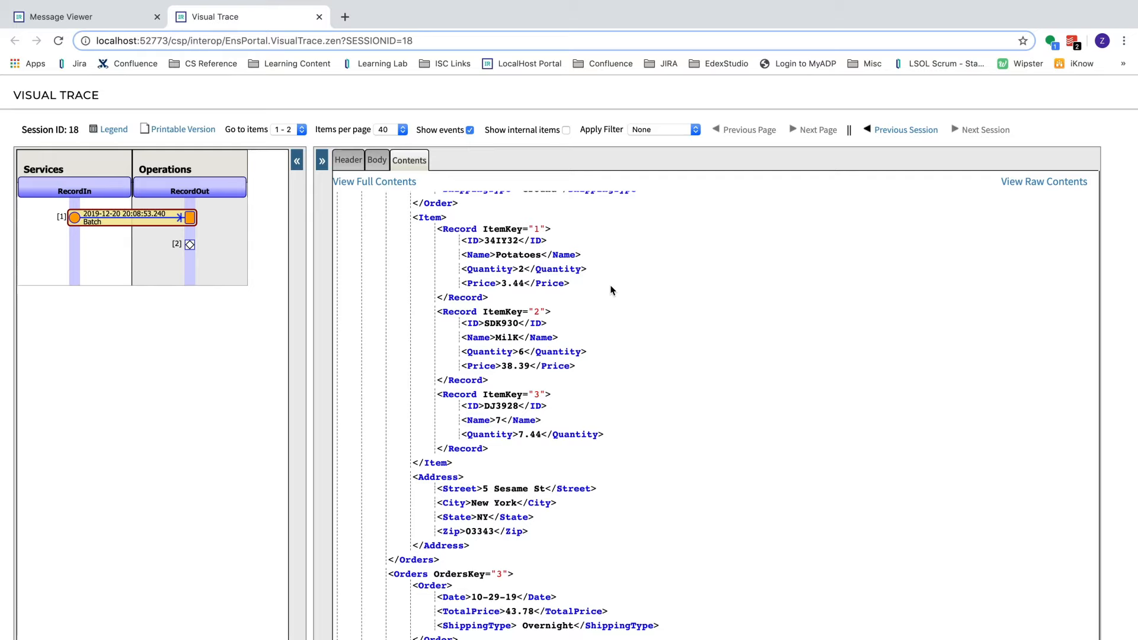